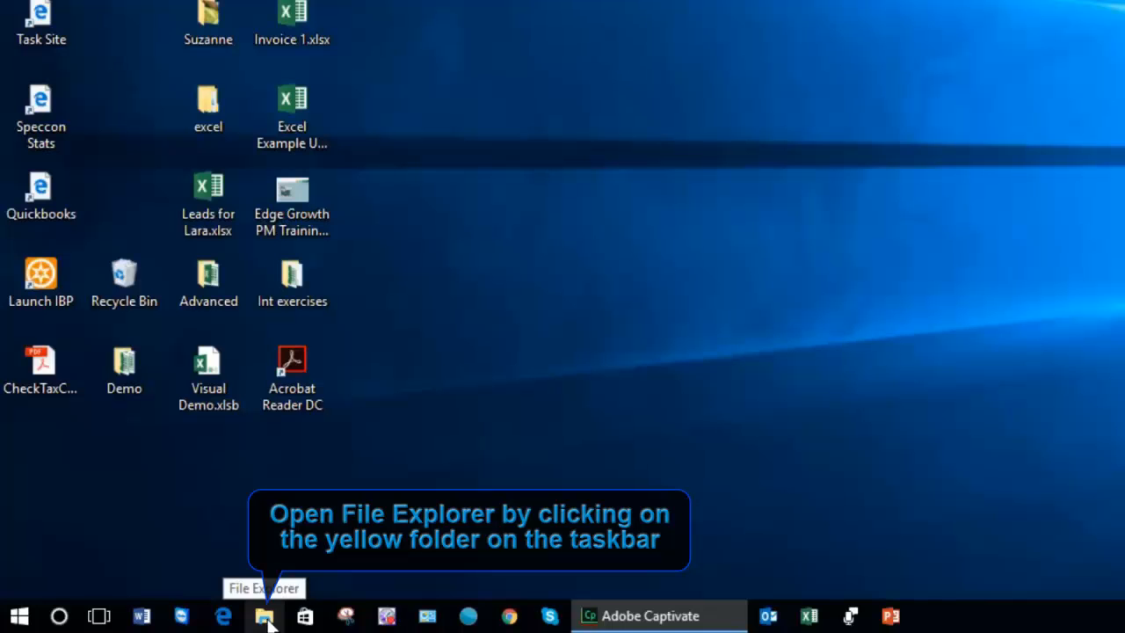
Open File Explorer and view the contents of the Desktop, Documents and Pictures folders in turn
click(264, 616)
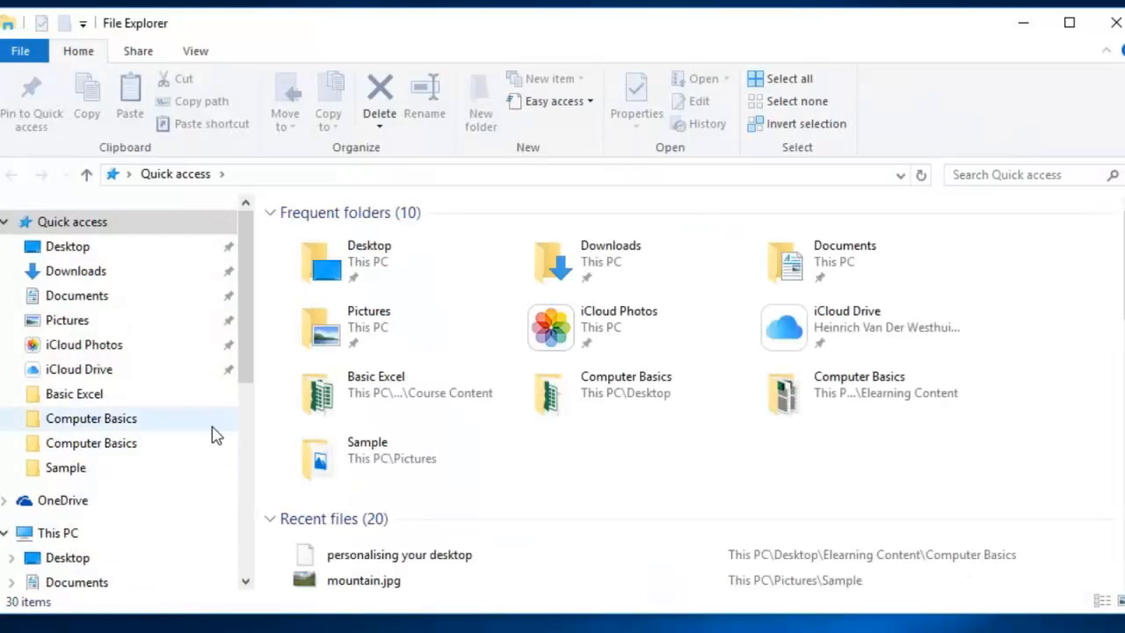
click(70, 256)
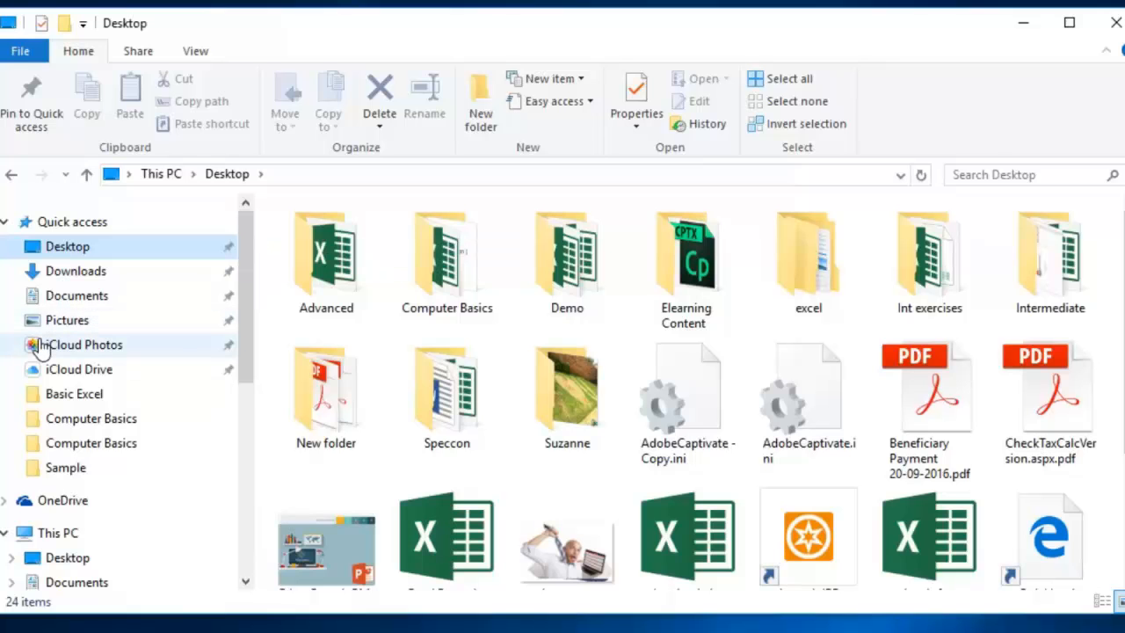
click(92, 299)
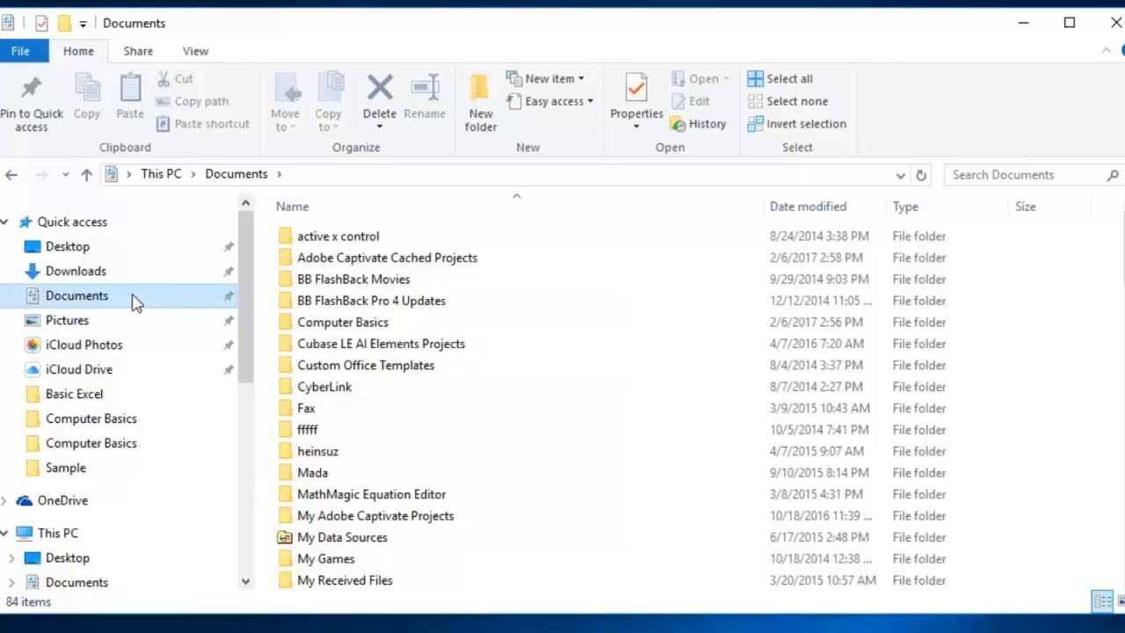
click(96, 321)
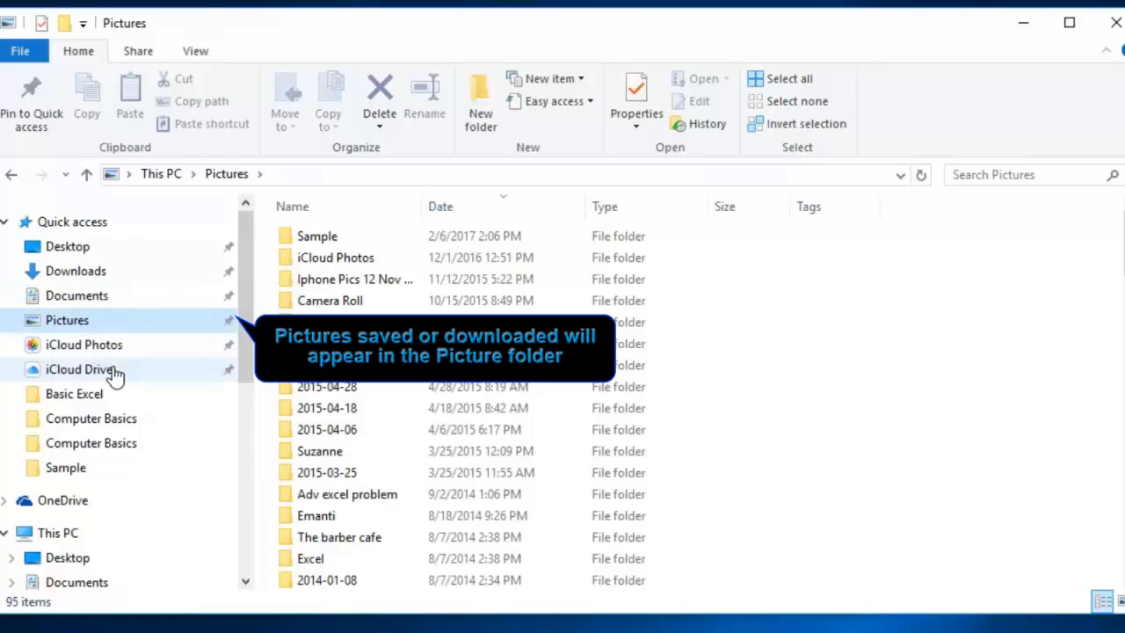
View the contents of the OS (C:) drive and the ROZUSB (F:) memory stick
click(245, 581)
click(245, 582)
click(245, 582)
click(245, 581)
click(246, 582)
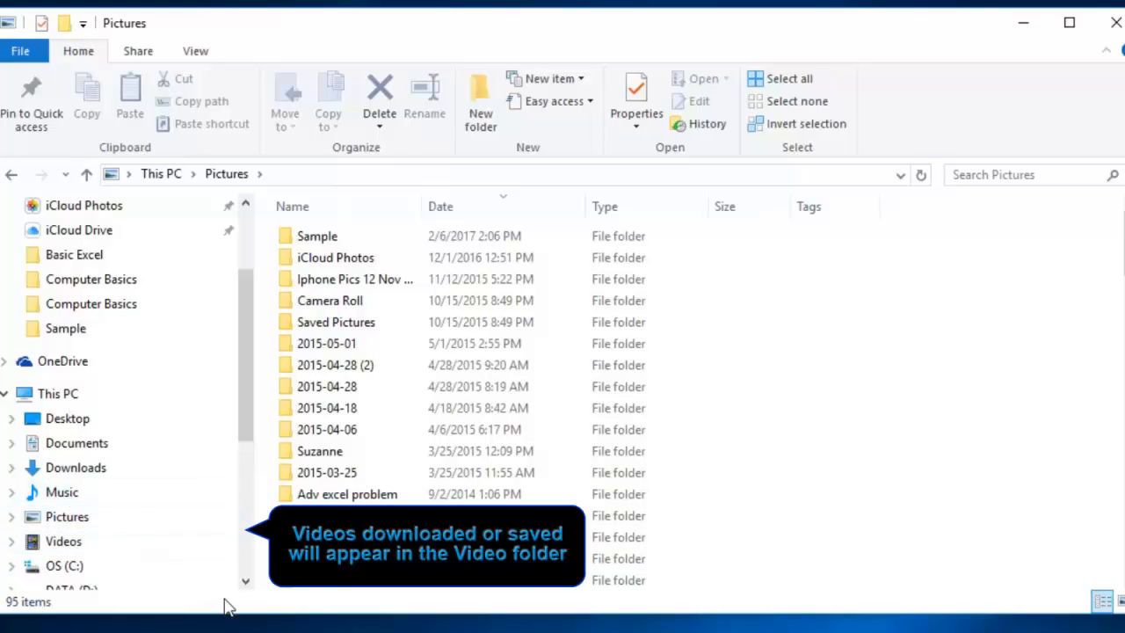
click(245, 580)
click(245, 580)
click(246, 581)
click(245, 580)
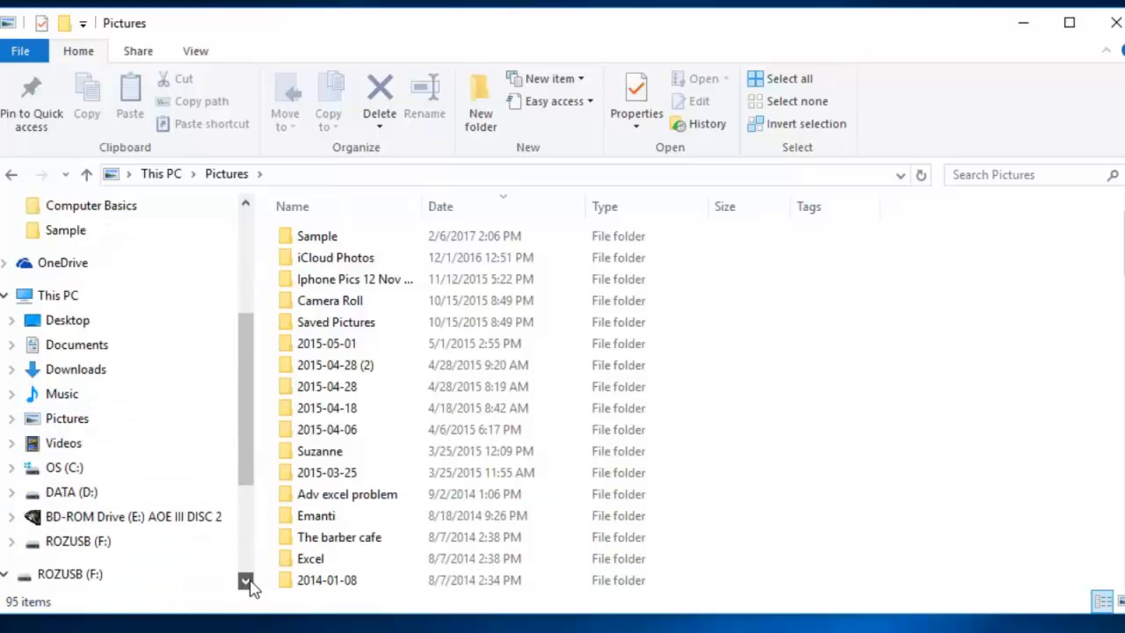
click(245, 580)
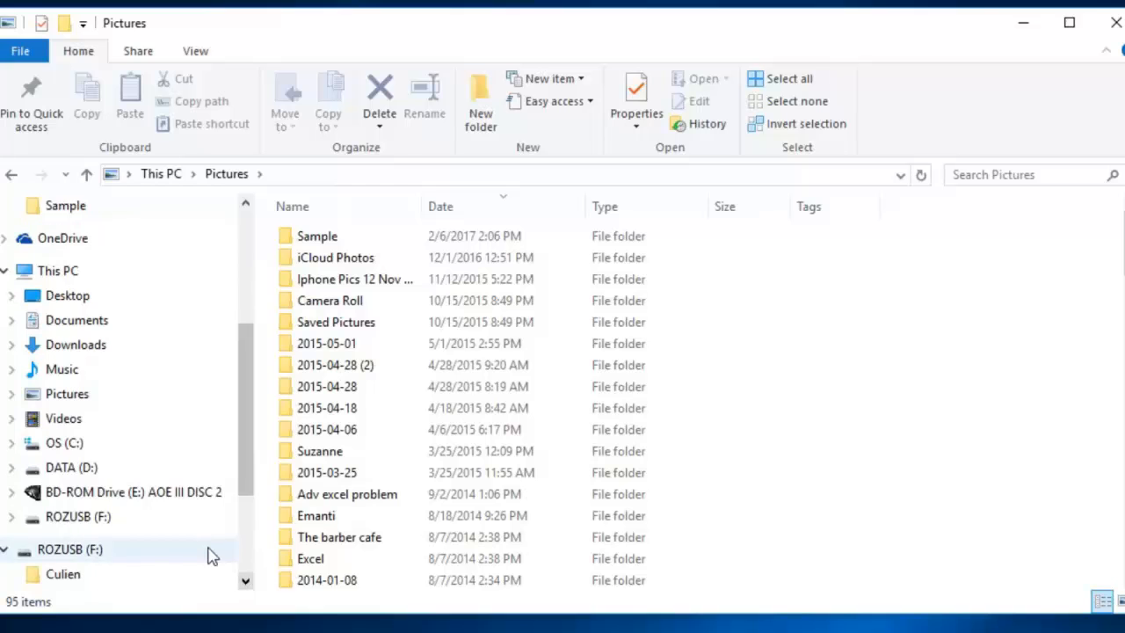
click(98, 450)
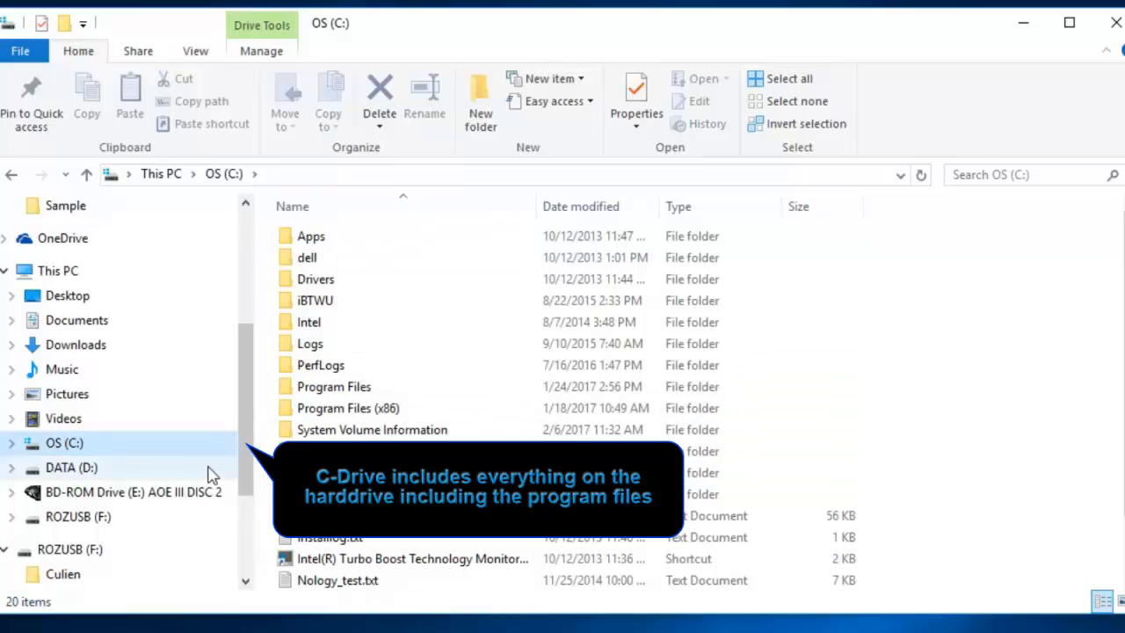
click(77, 523)
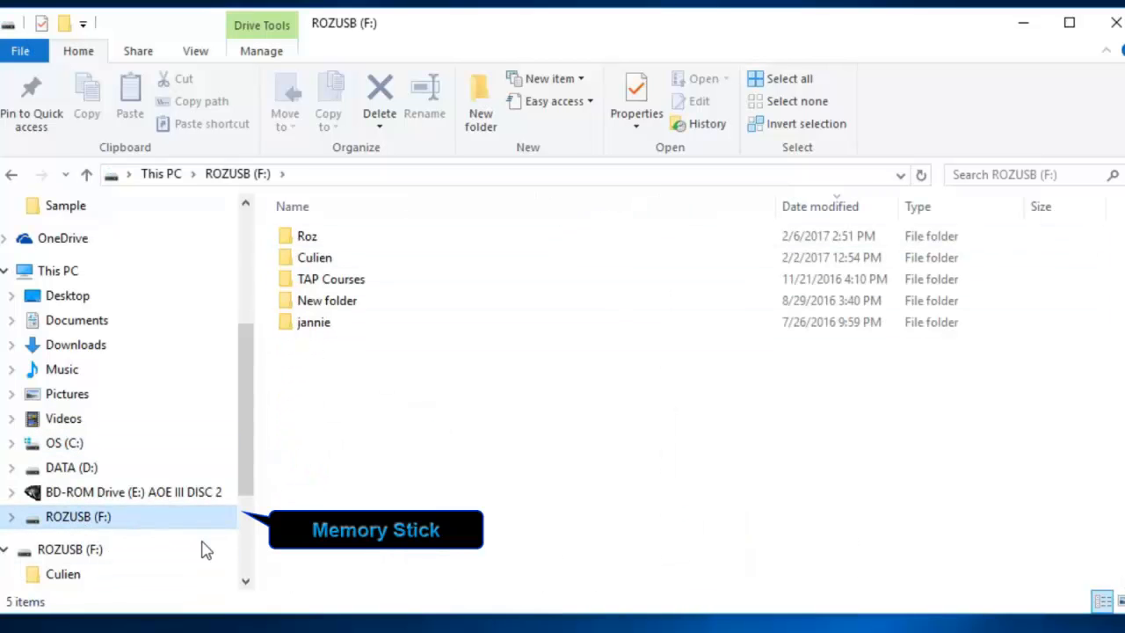
Create a new folder named "Training exercises" in the Documents folder
drag(249, 489, 251, 369)
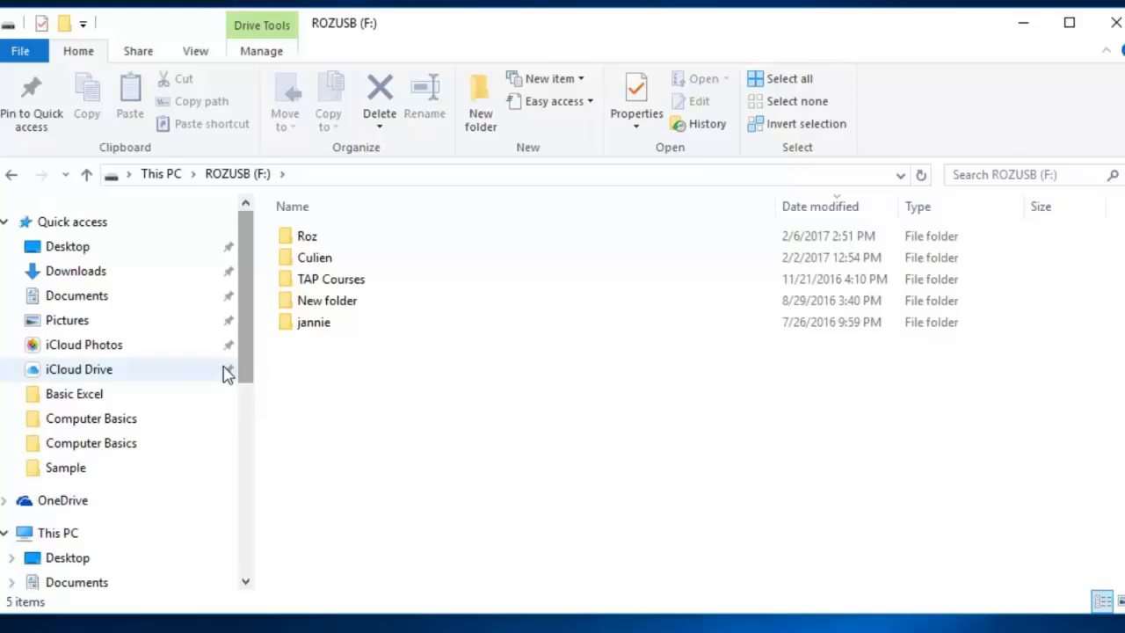
click(138, 300)
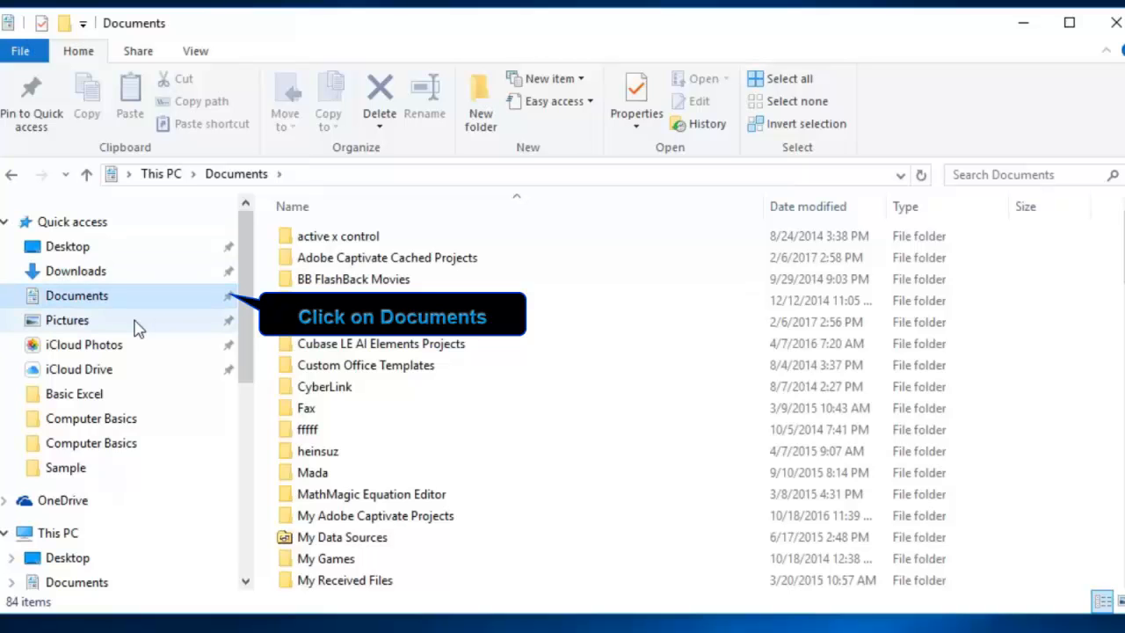
click(482, 112)
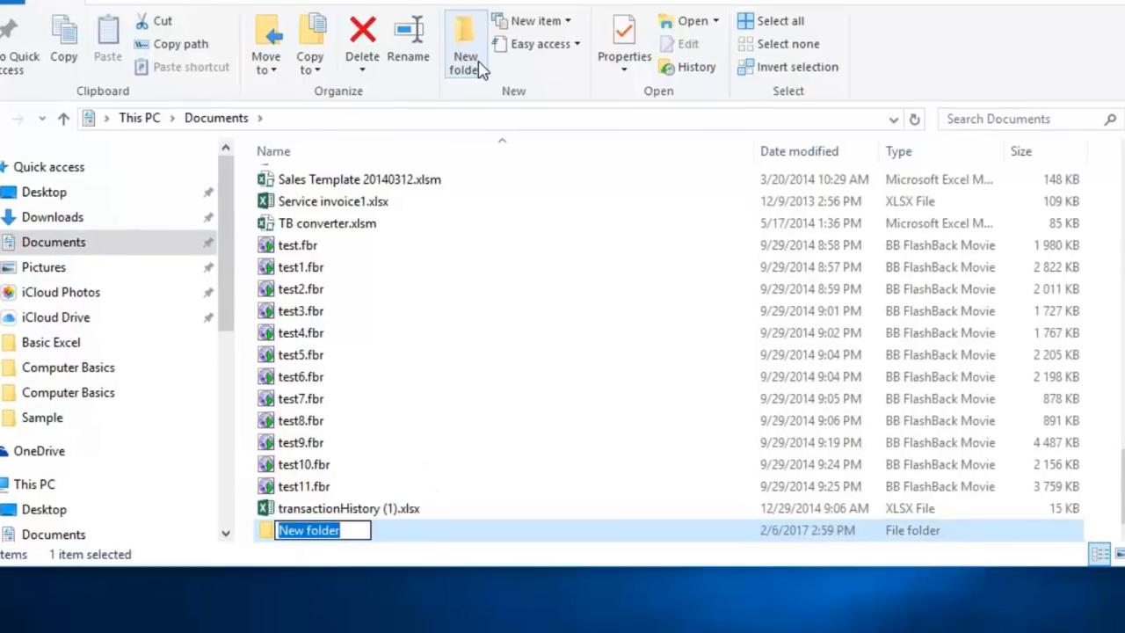
text(Tra)
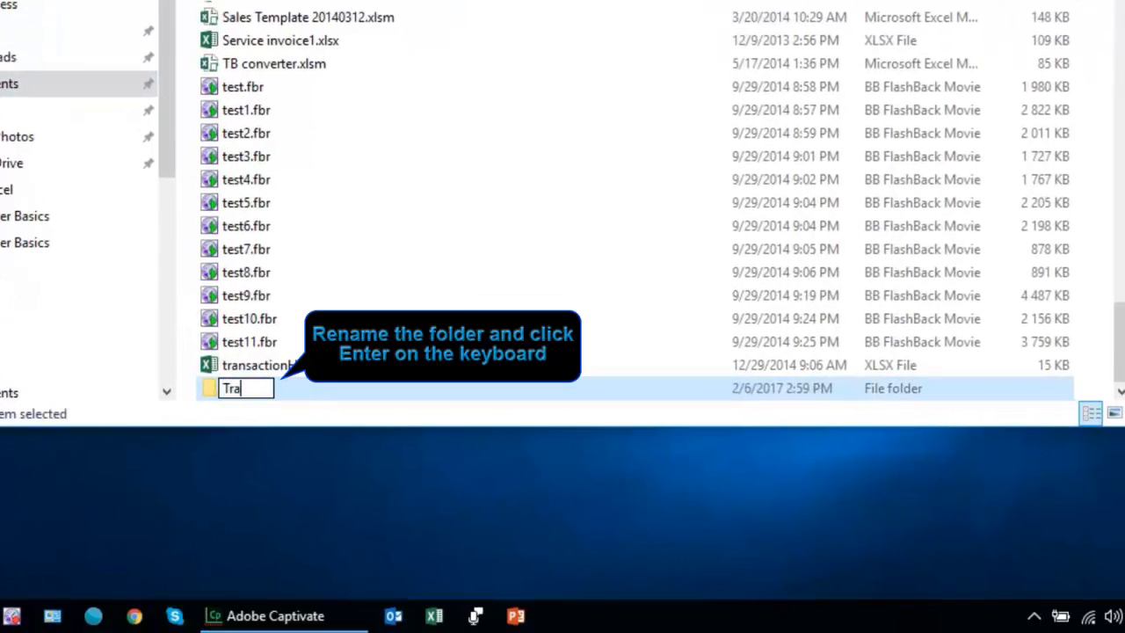
text(ining exercuse)
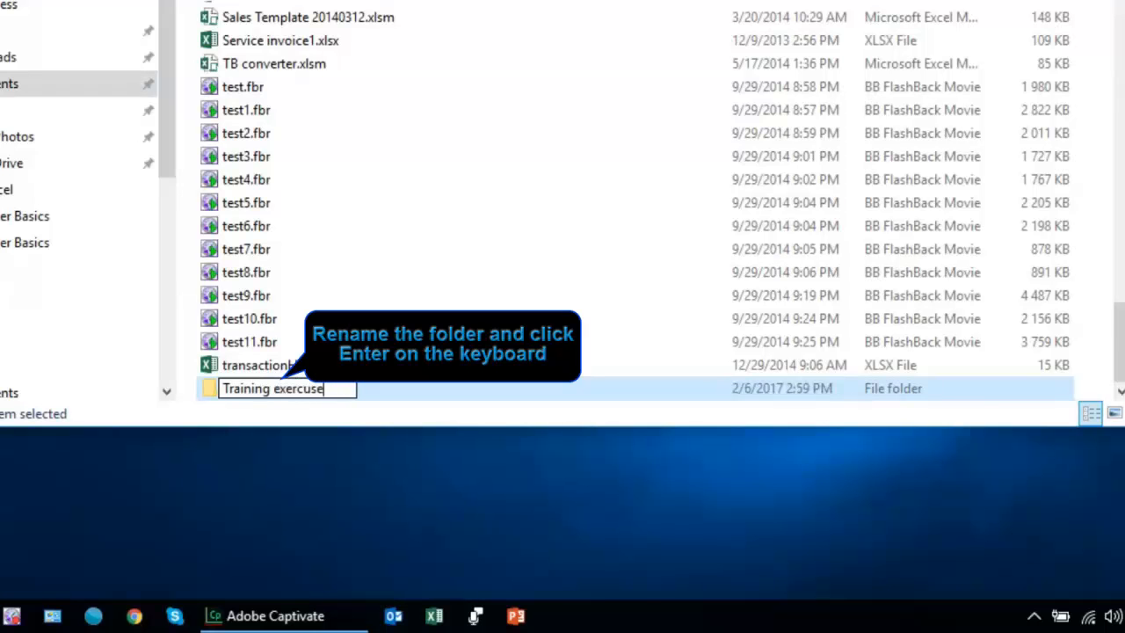
key(BackSpace)
key(BackSpace)
key(BackSpace)
text(ises)
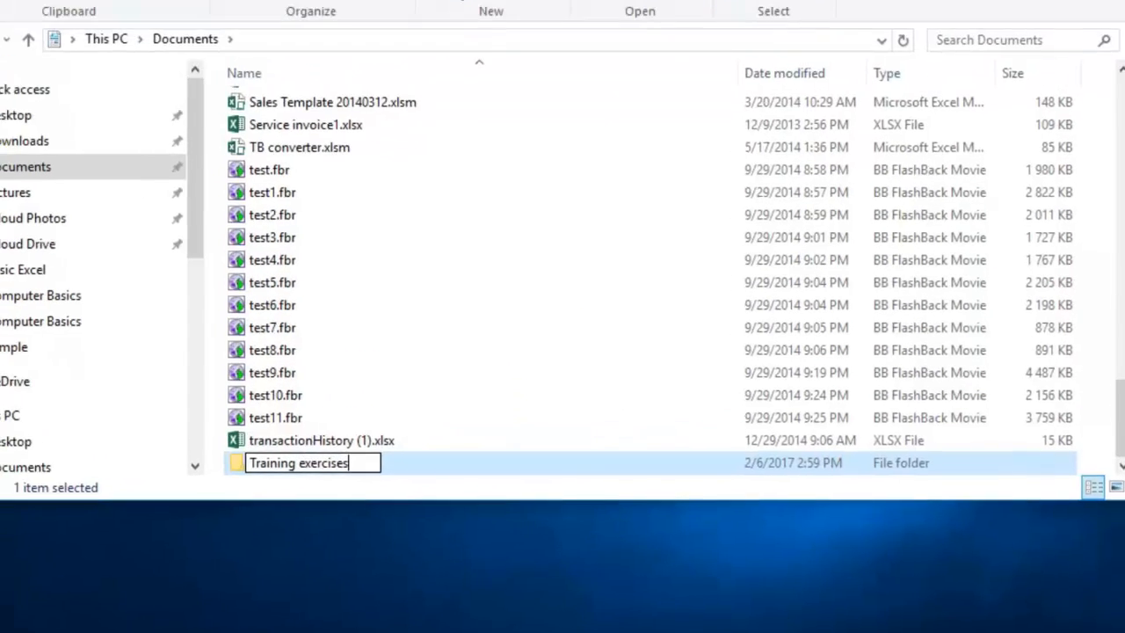
key(Return)
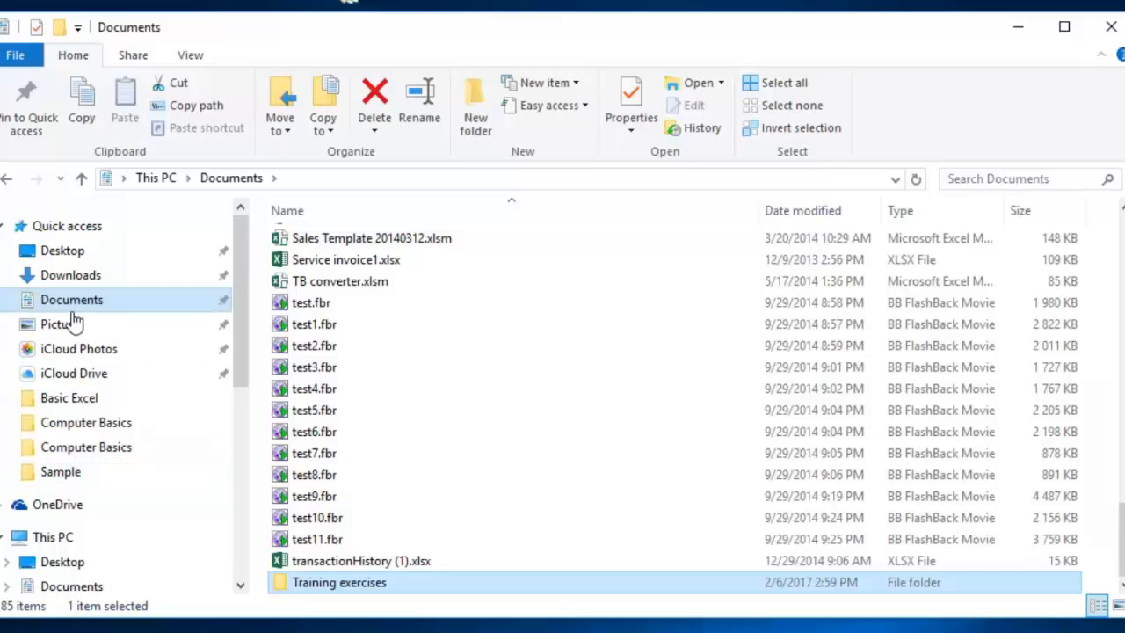
Select the Training exercises folder in Documents and create a new folder named "2017"
click(241, 586)
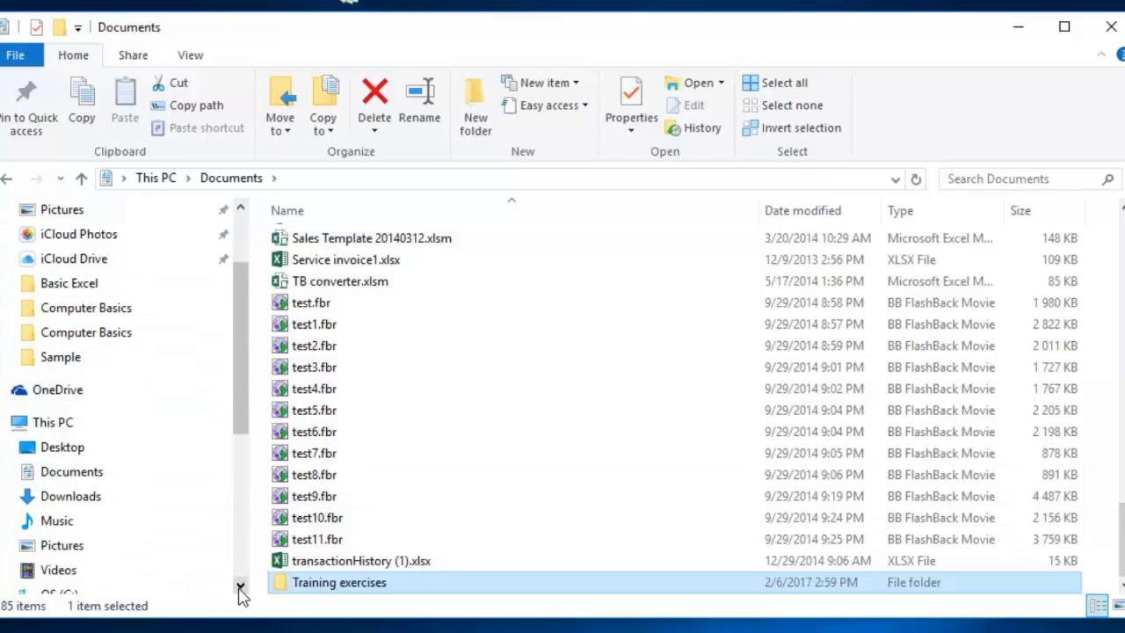
click(71, 422)
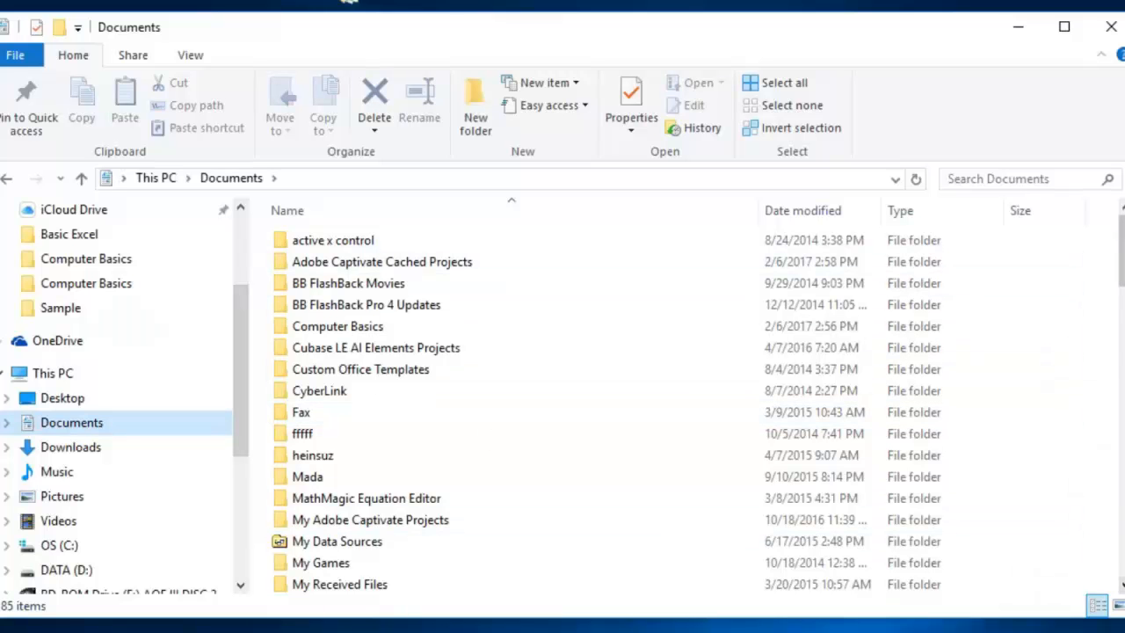
click(1119, 585)
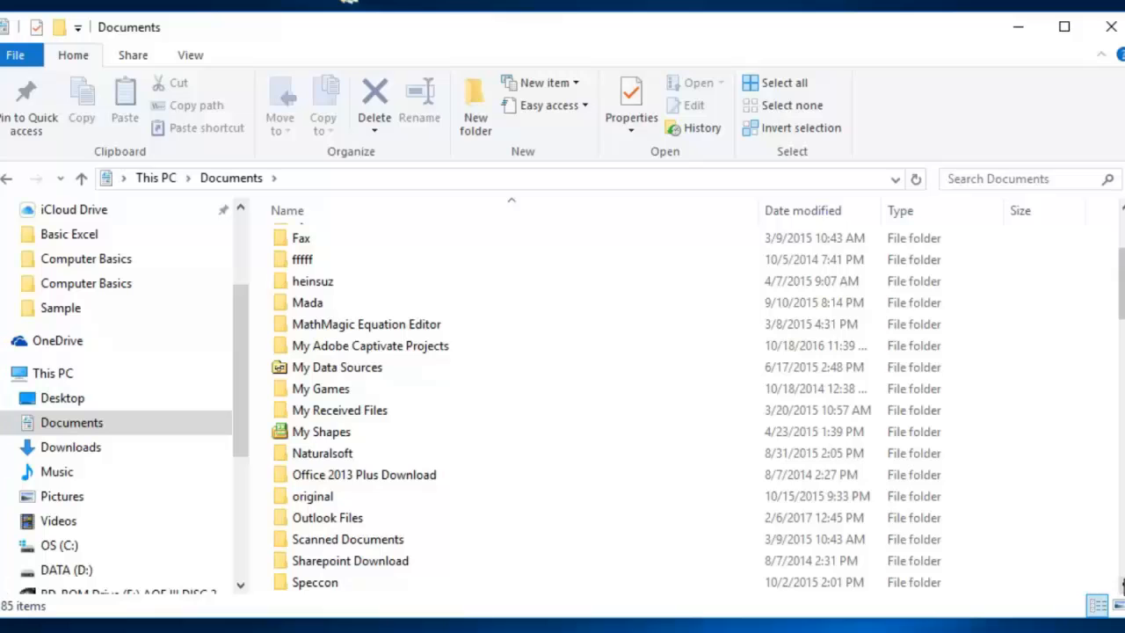
click(1122, 585)
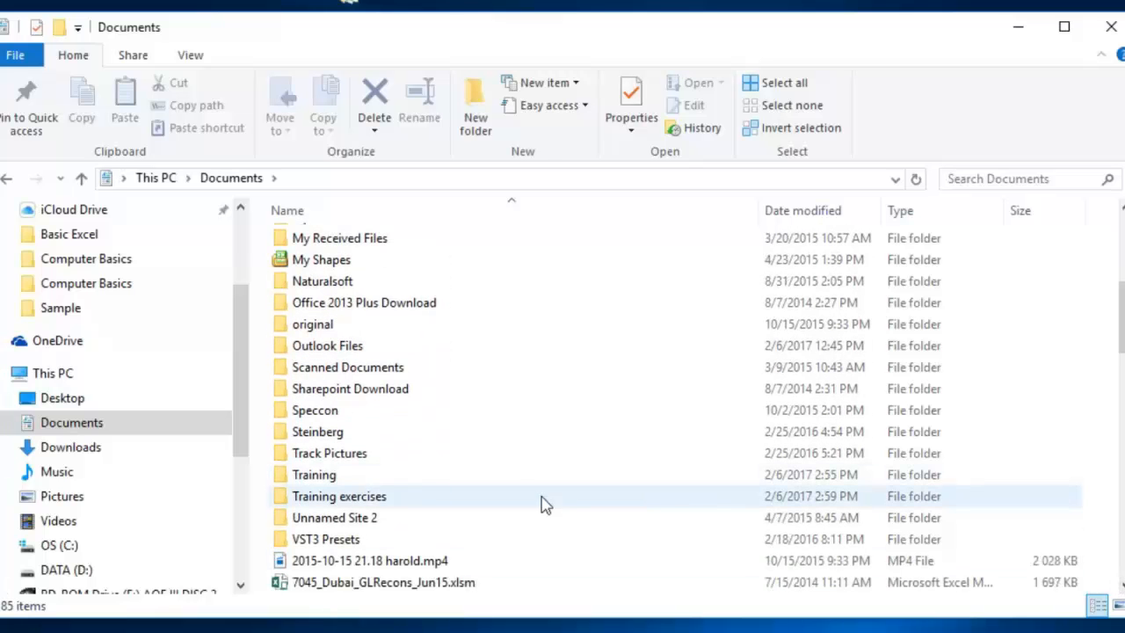
click(367, 498)
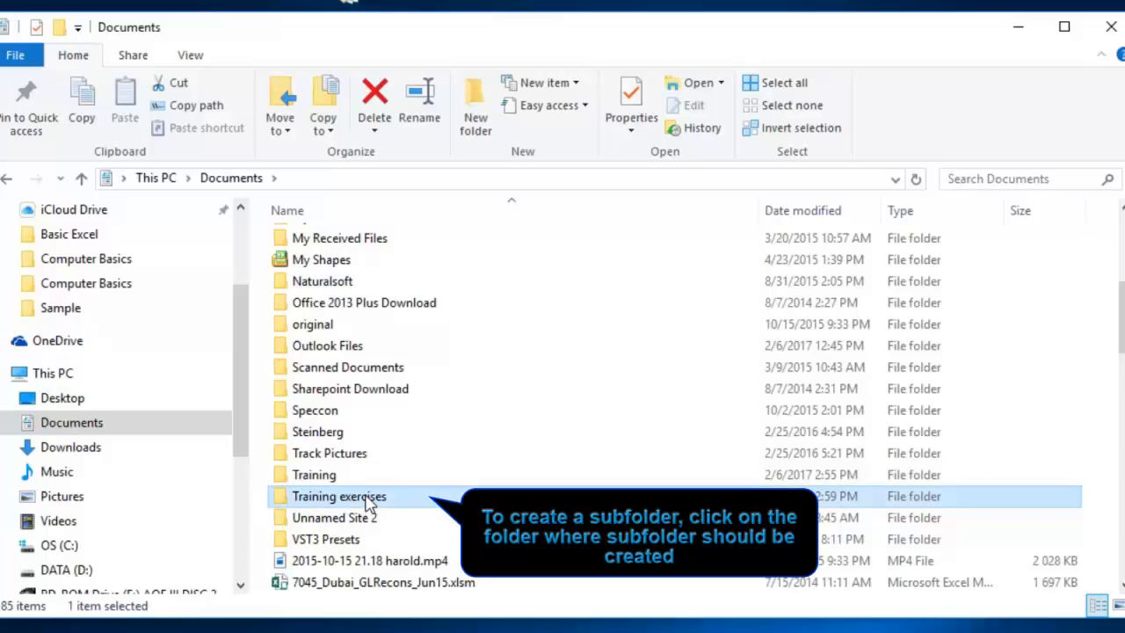
click(486, 120)
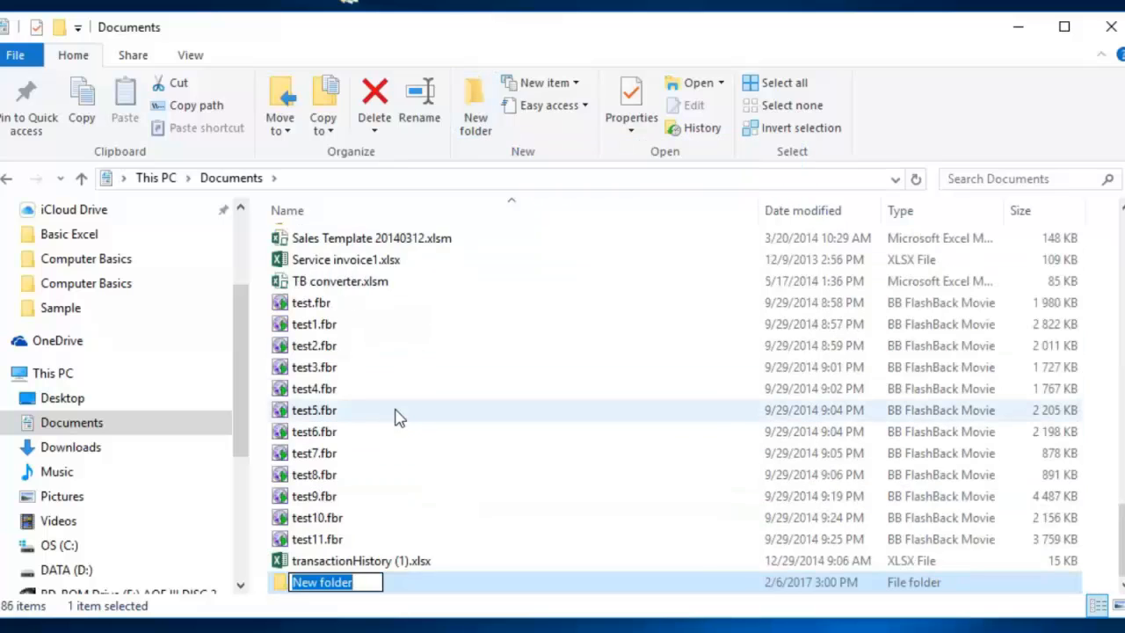
text(2017)
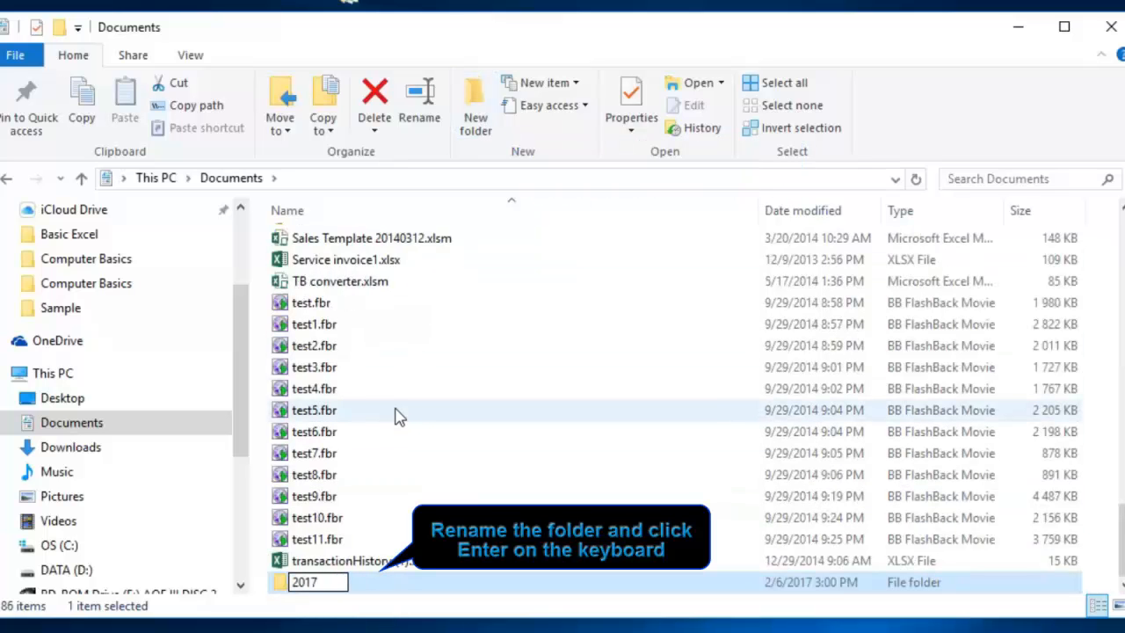
key(Return)
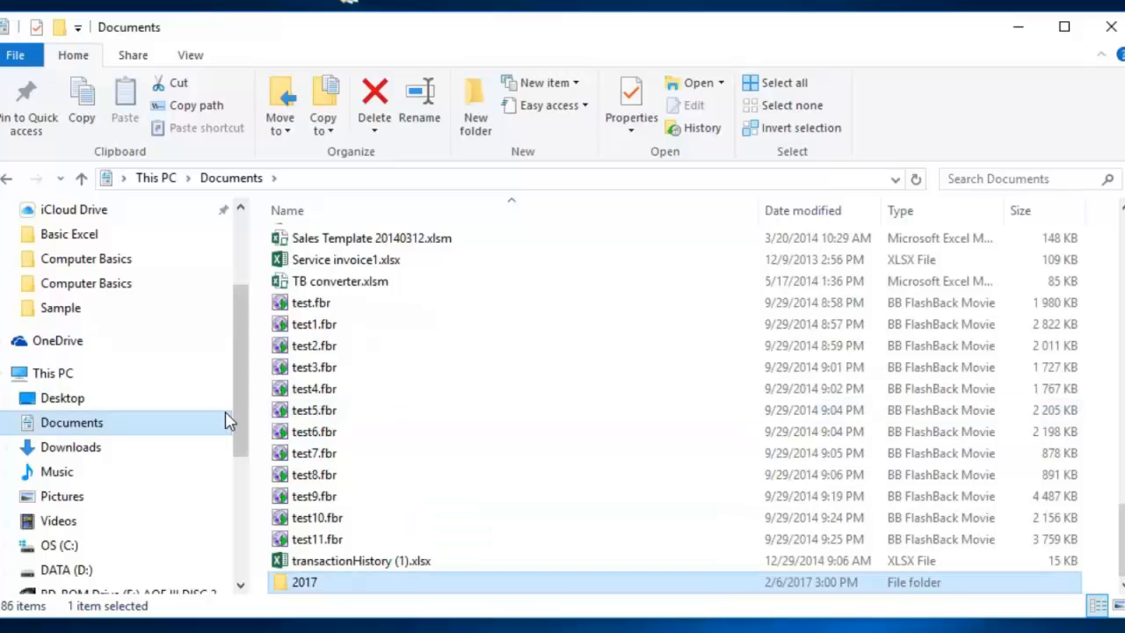
Reload the Documents folder and open its Training exercises folder to check the contents
click(189, 431)
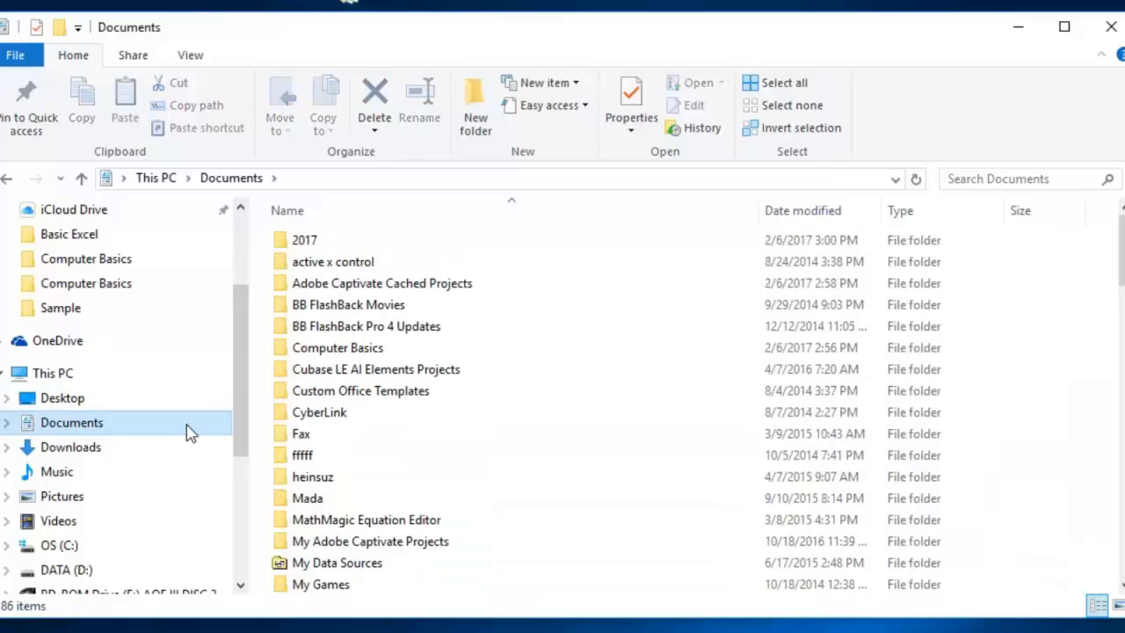
scroll(490, 452, down, 5)
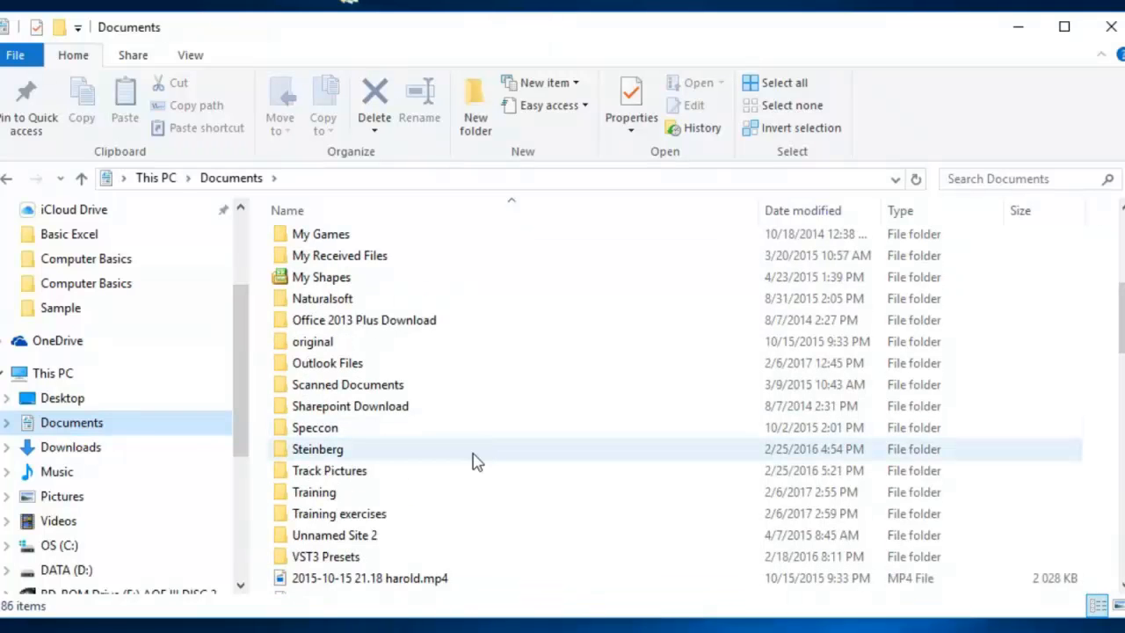
click(403, 515)
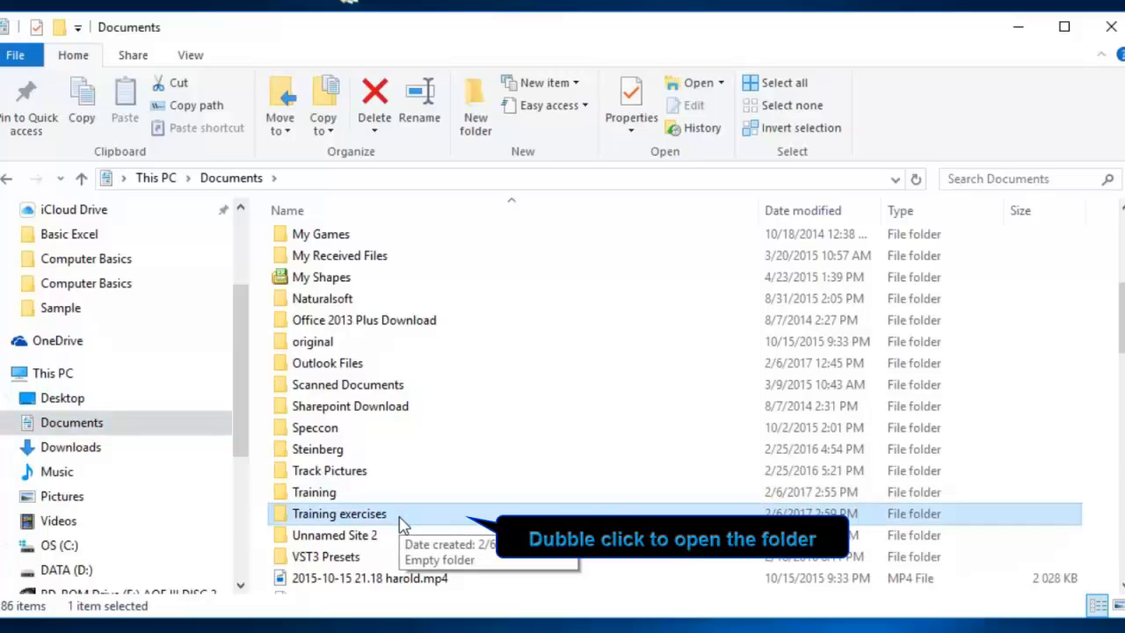
double_click(400, 518)
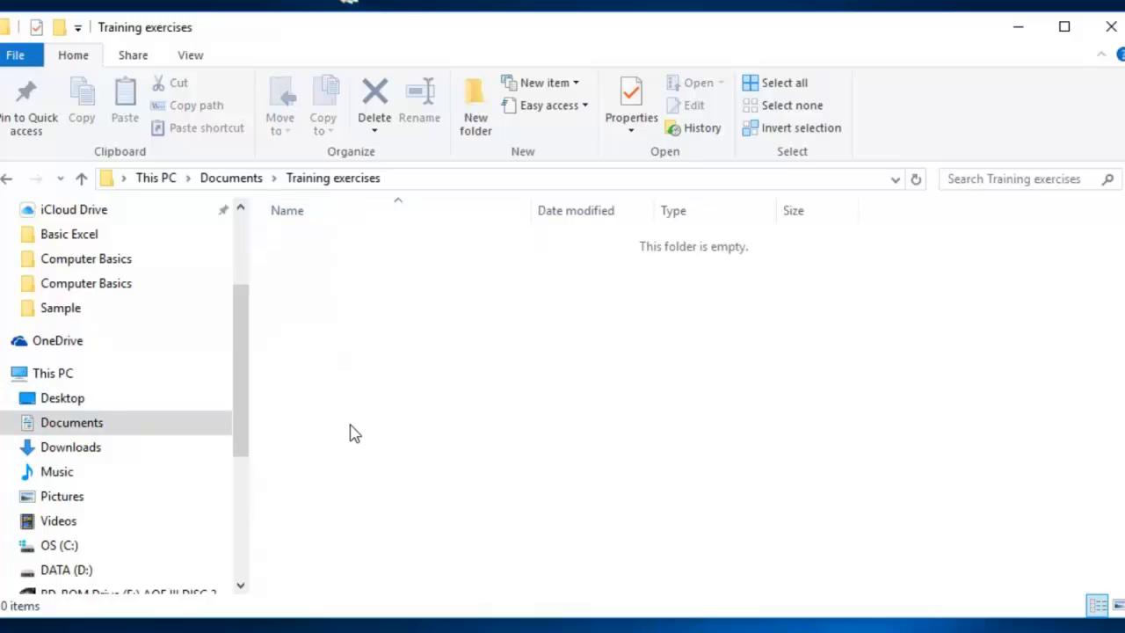
Go back to Documents and open the 2017 subfolder inside the Training folder
click(129, 426)
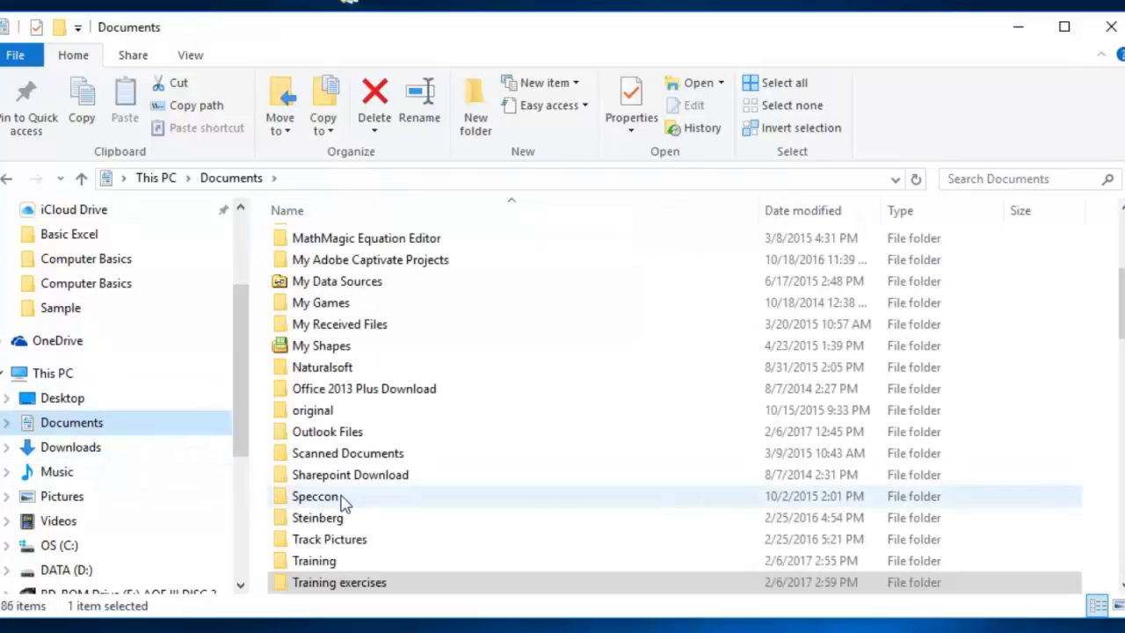
click(309, 563)
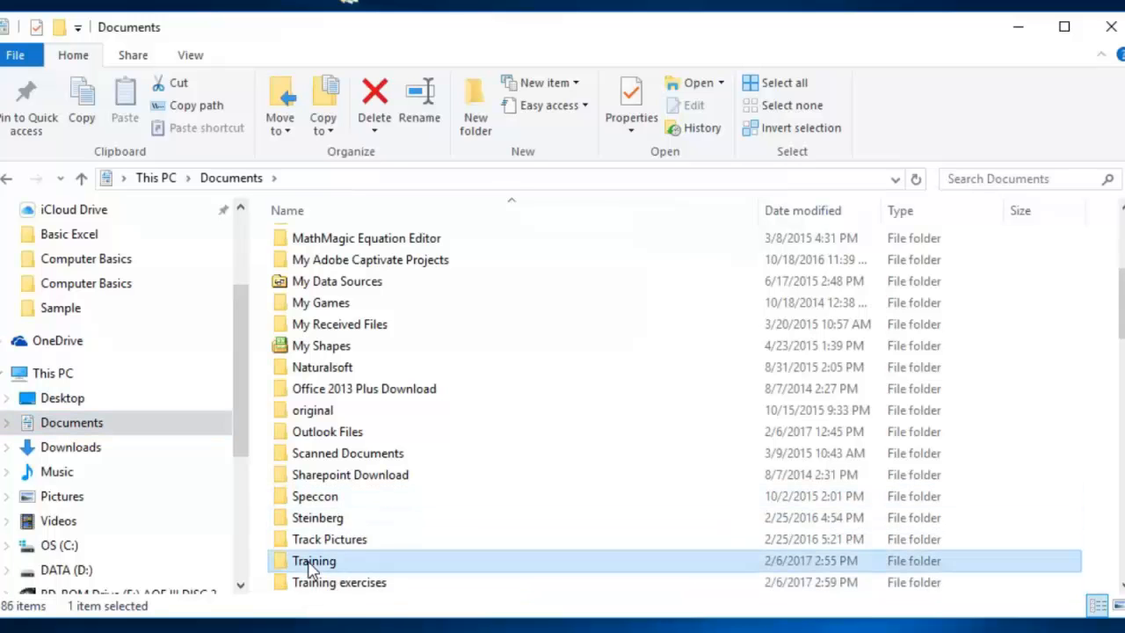
double_click(311, 565)
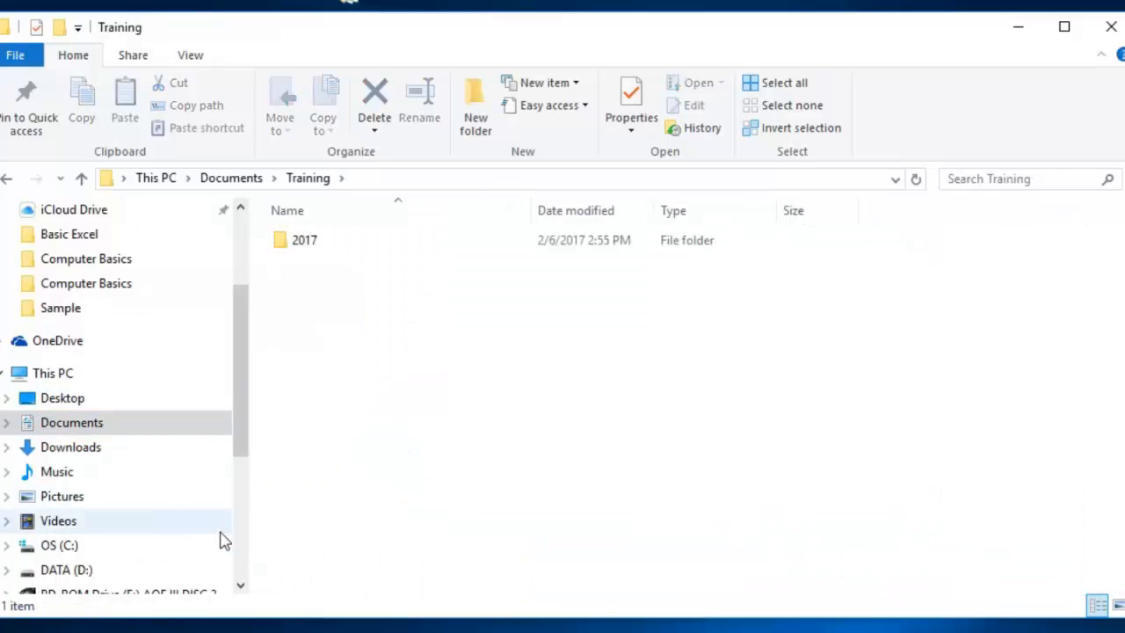
double_click(334, 249)
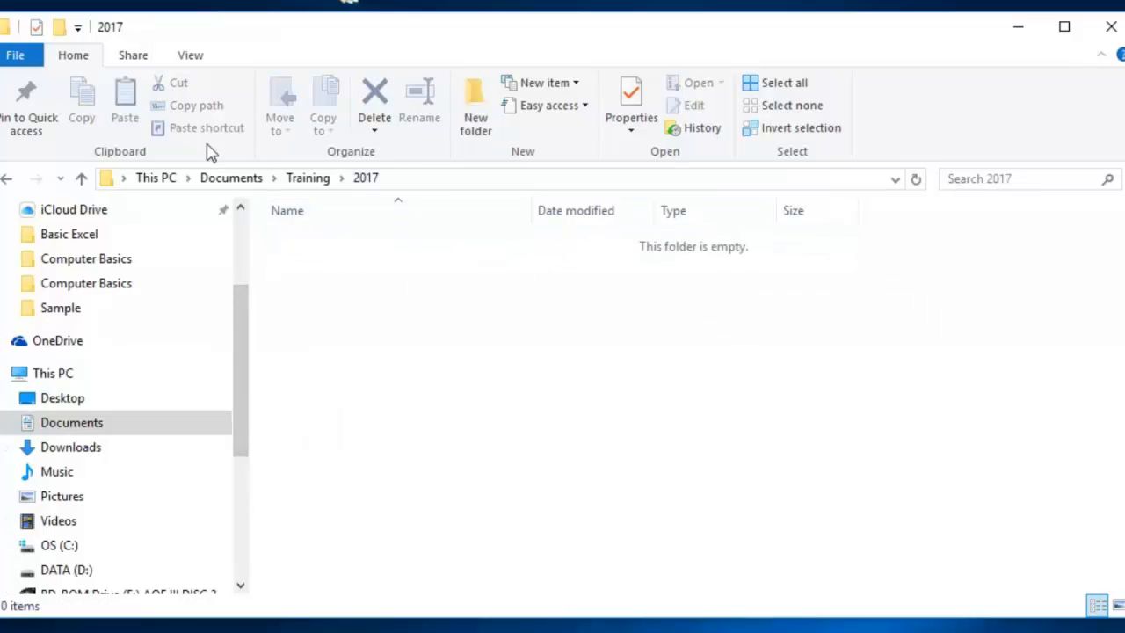
Return to the Documents folder and open its Computer Basics subfolder
drag(237, 387, 252, 301)
drag(243, 386, 238, 414)
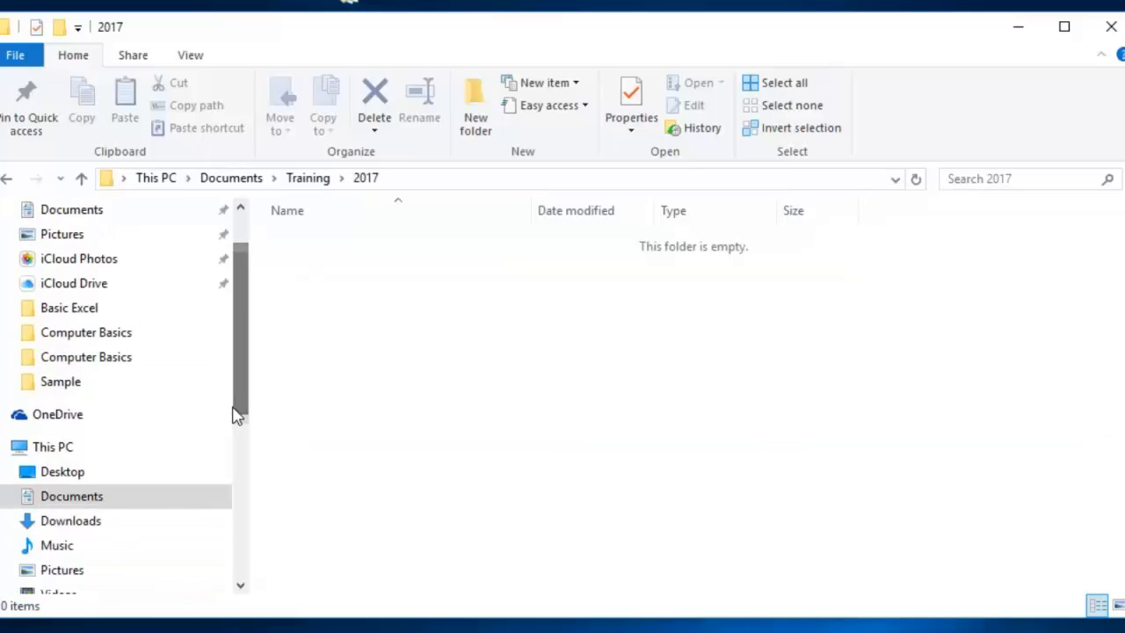
click(156, 510)
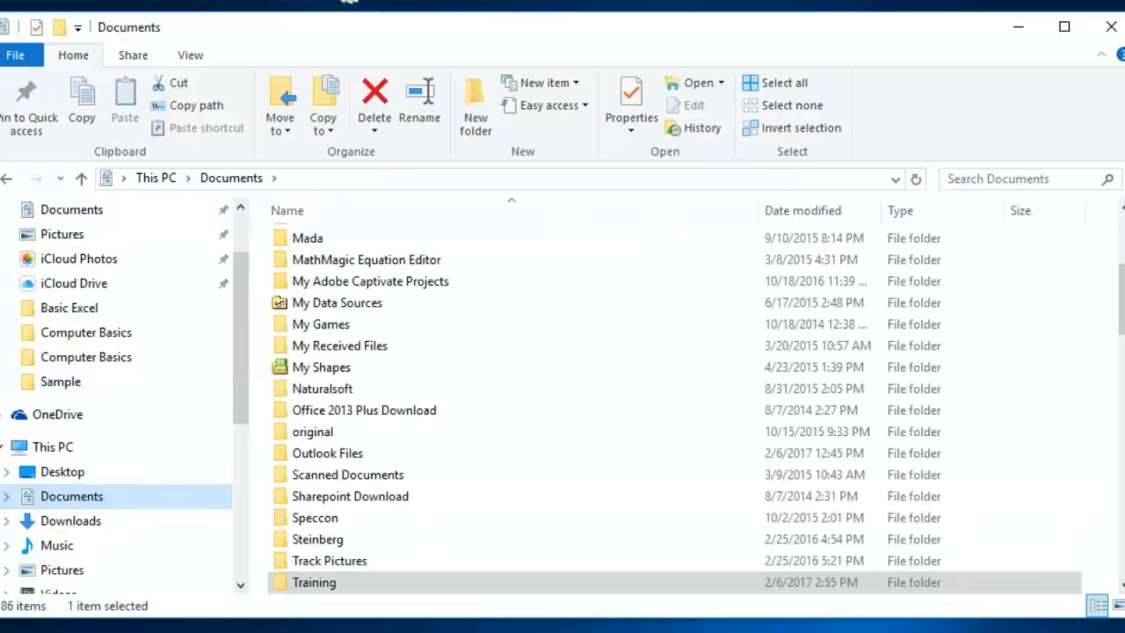
scroll(756, 264, up, 4)
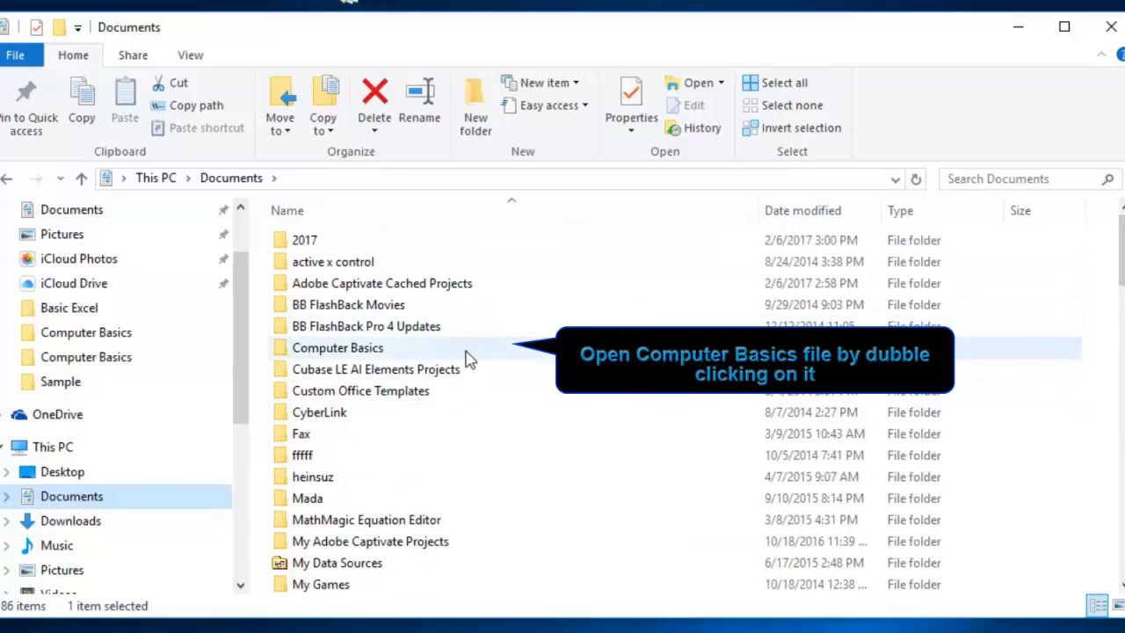
click(285, 351)
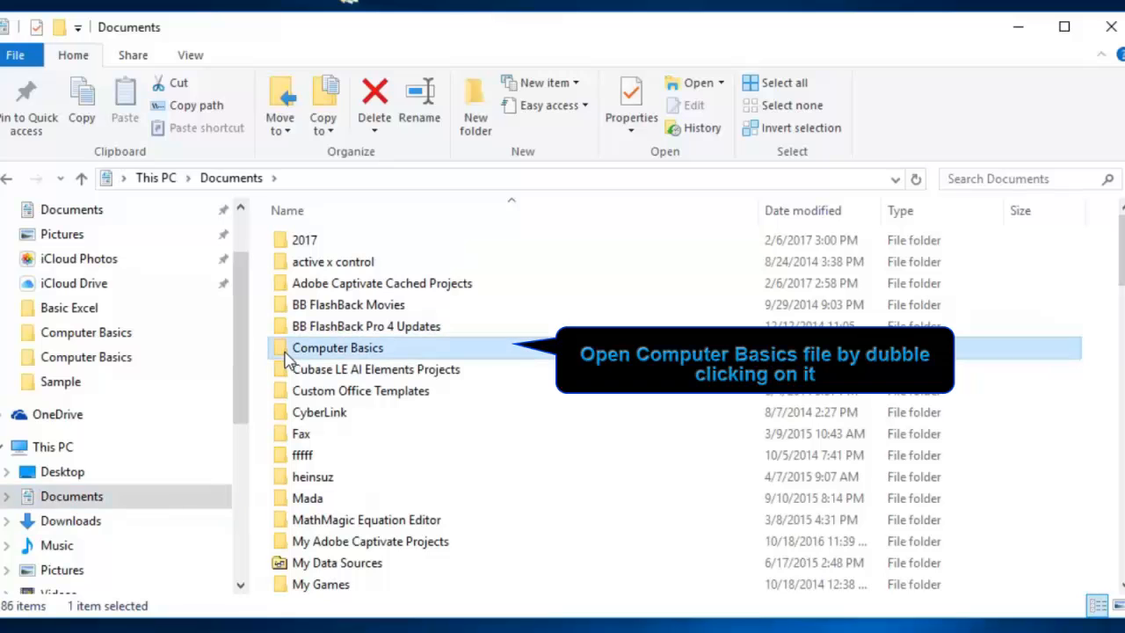
double_click(285, 356)
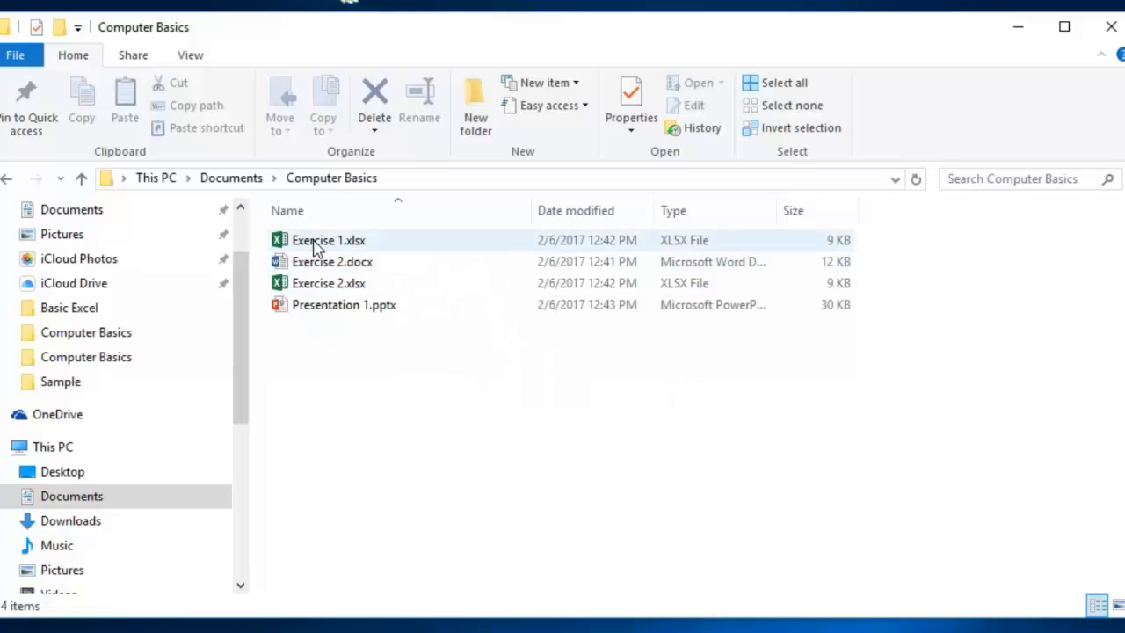
Cut the Exercise 1.xlsx file from the Computer Basics folder in Documents
mouse_move(328, 284)
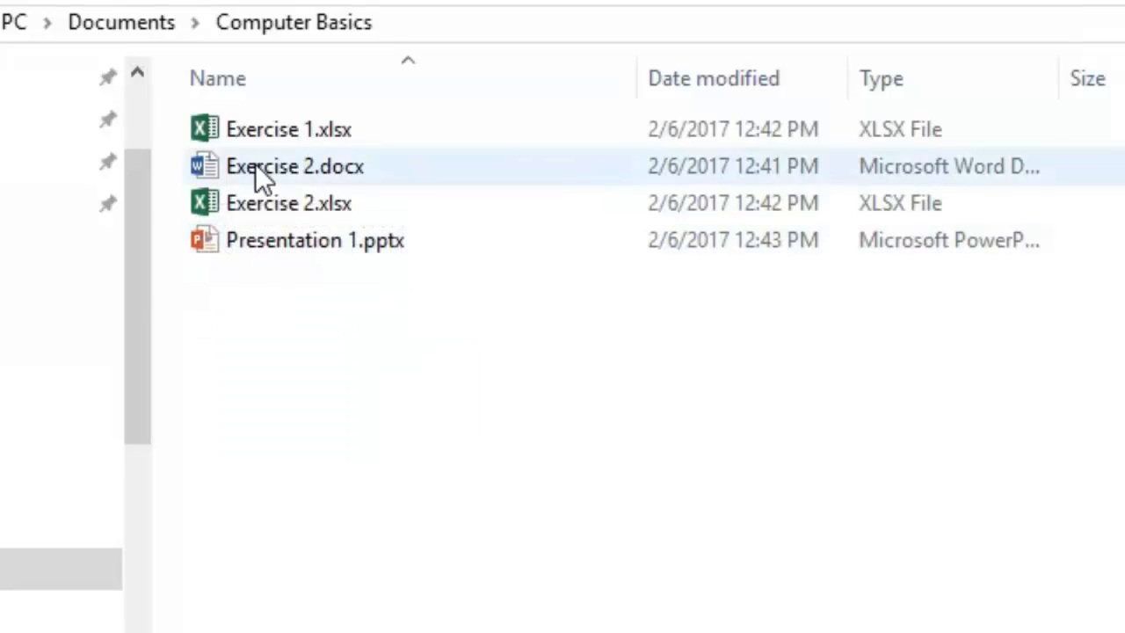
click(288, 132)
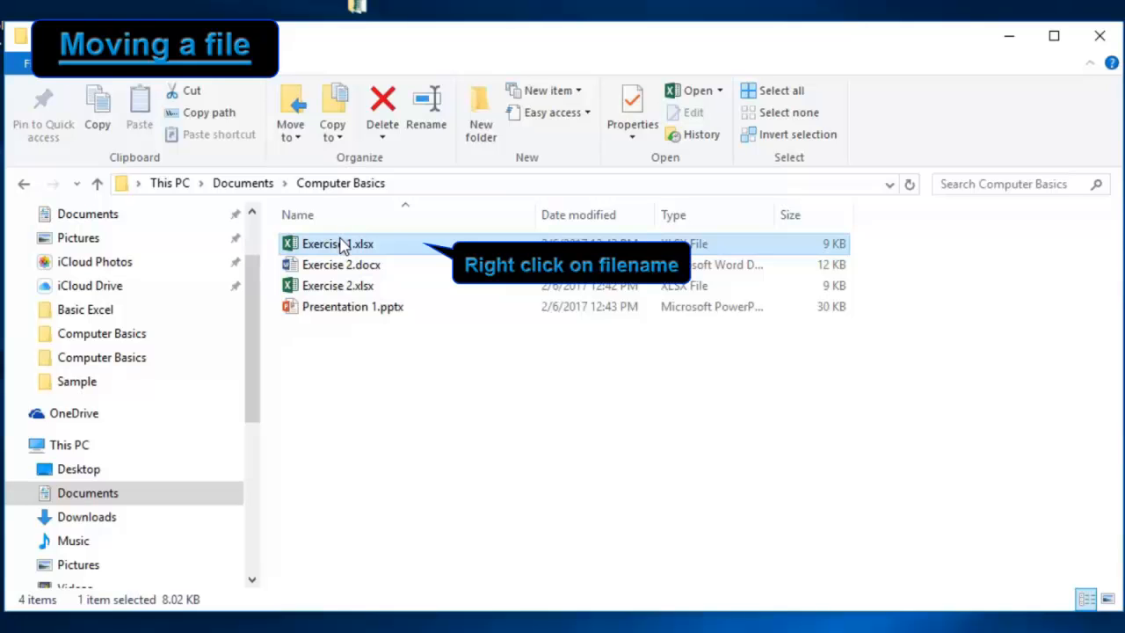
right_click(343, 245)
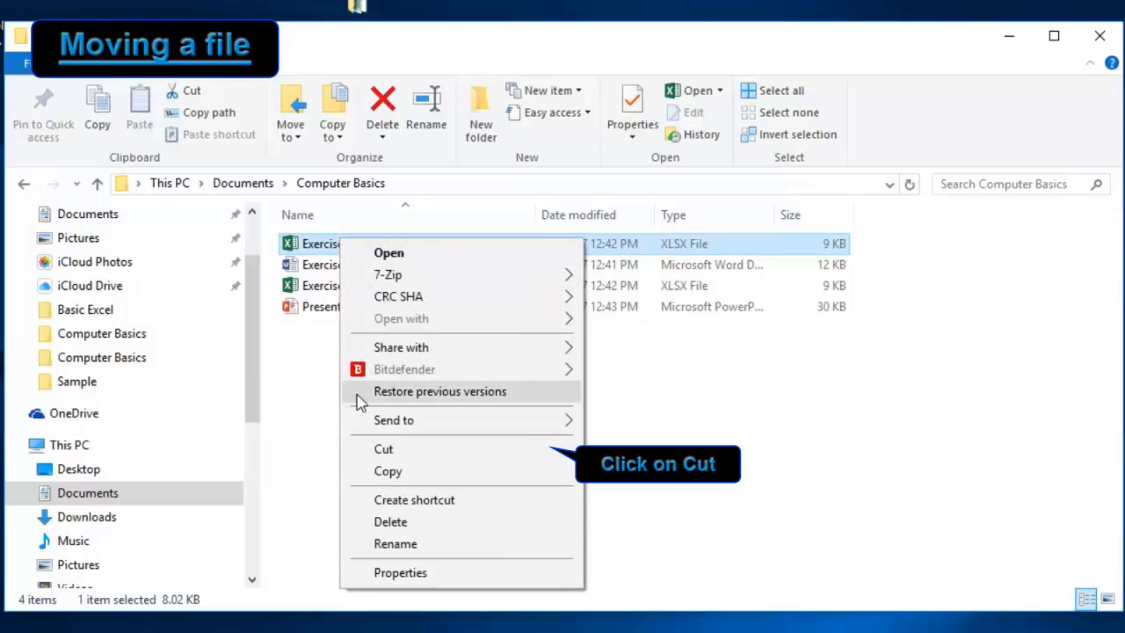
click(384, 450)
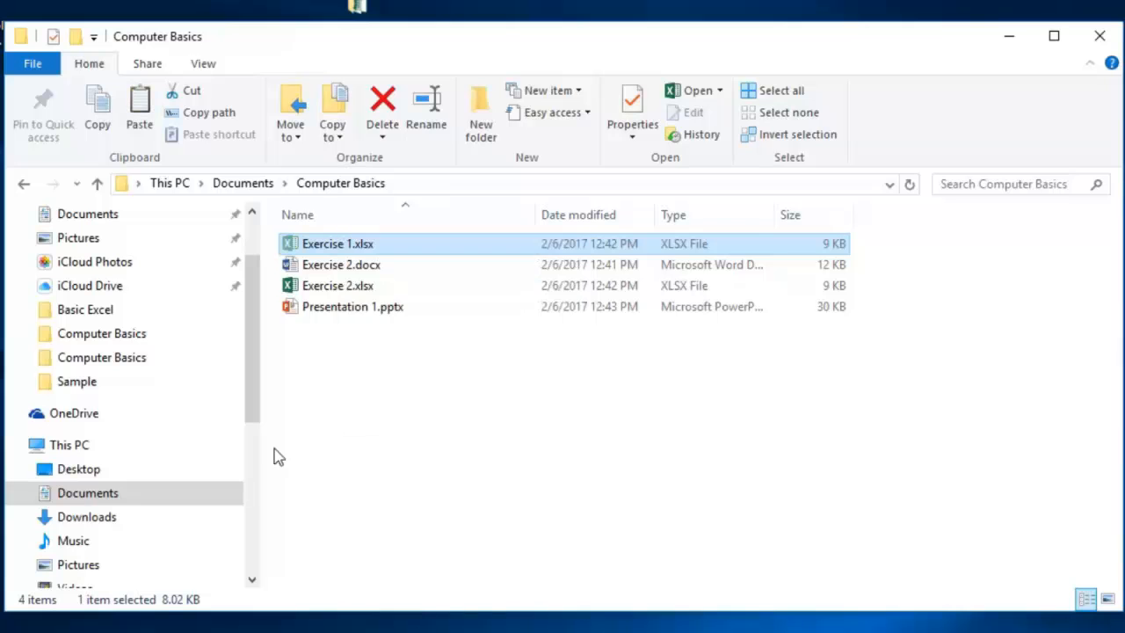
Paste the cut Exercise 1.xlsx file into the 2017 subfolder of the Training folder in Documents
click(195, 497)
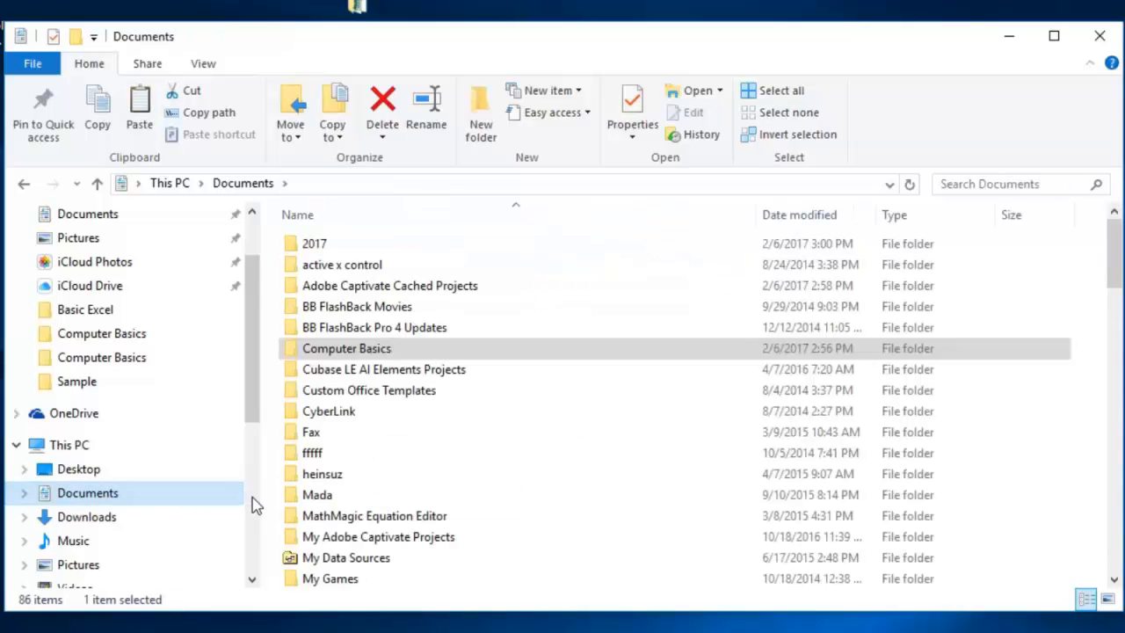
click(1113, 570)
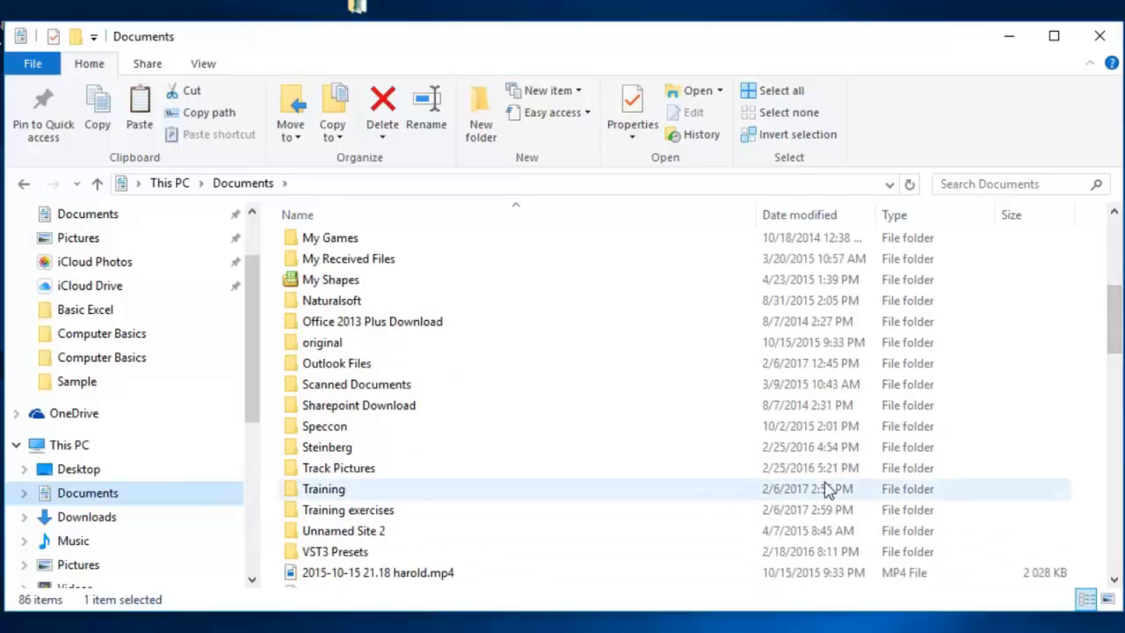
click(617, 493)
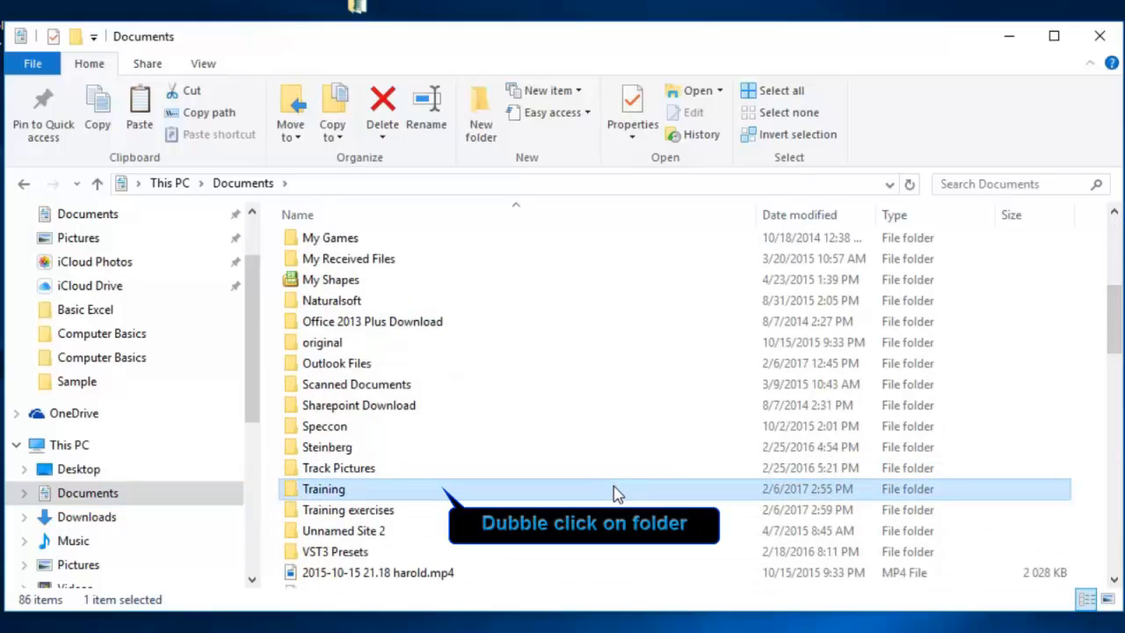
double_click(617, 493)
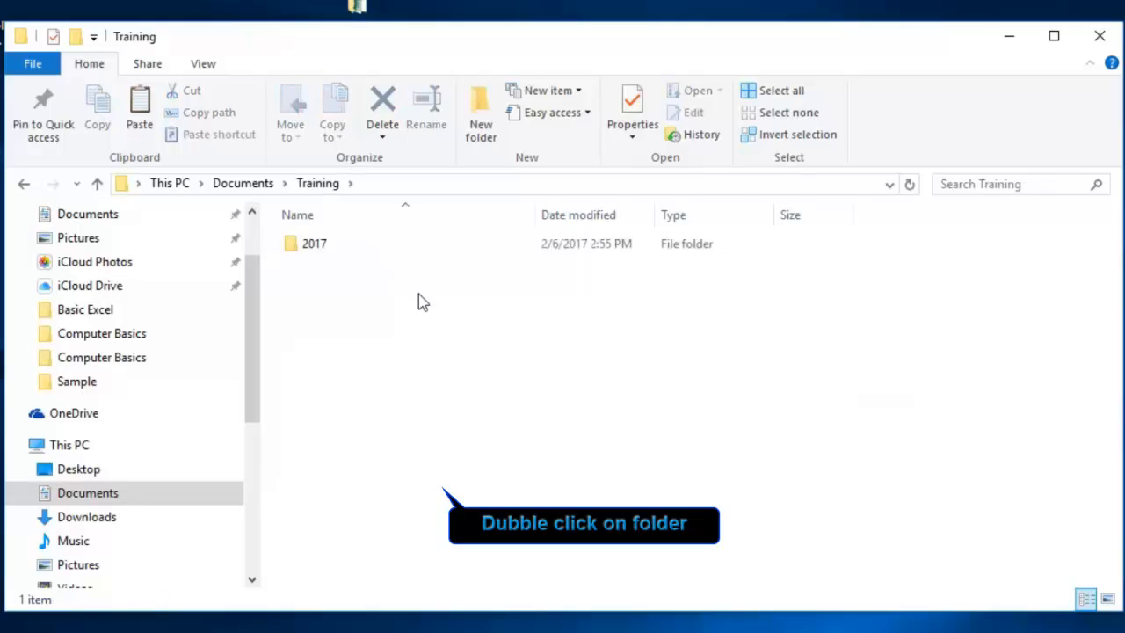
double_click(296, 245)
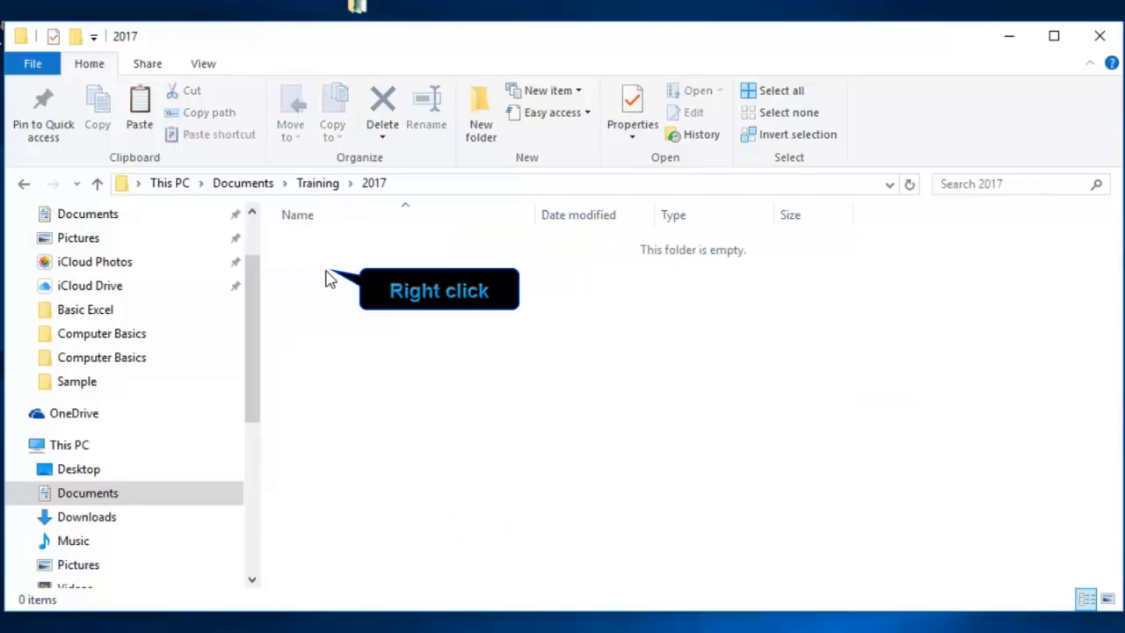
right_click(337, 277)
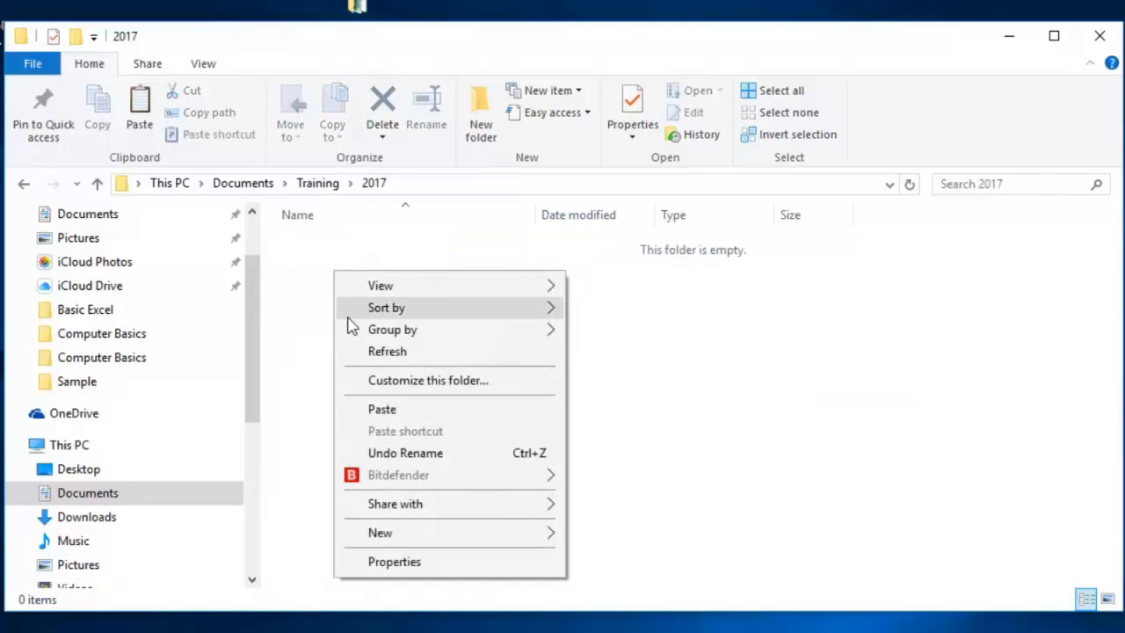
click(372, 409)
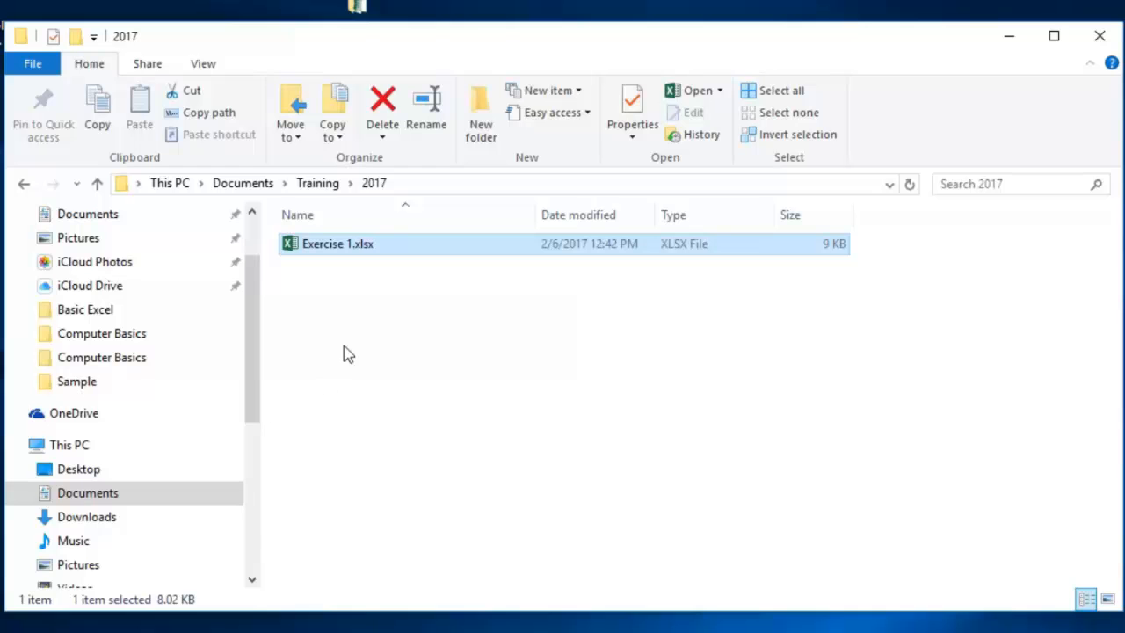
Transfer Exercise 1.xlsx from the 2017 folder onto the ROZUSB (F:) memory stick and open the drive to check it
drag(251, 385, 238, 447)
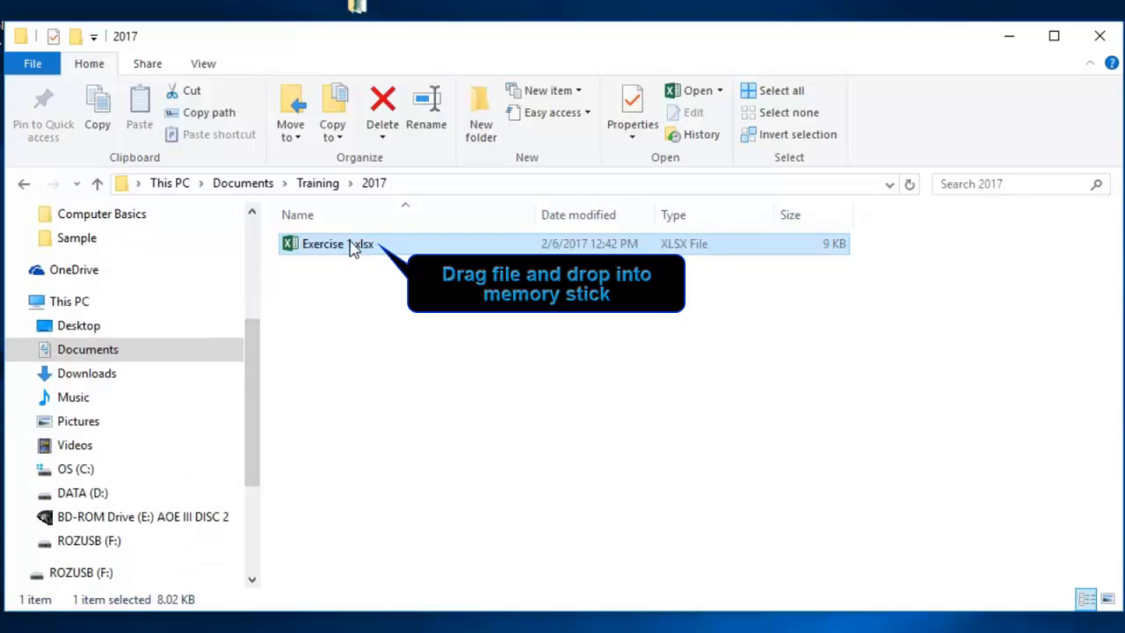
drag(350, 253, 105, 539)
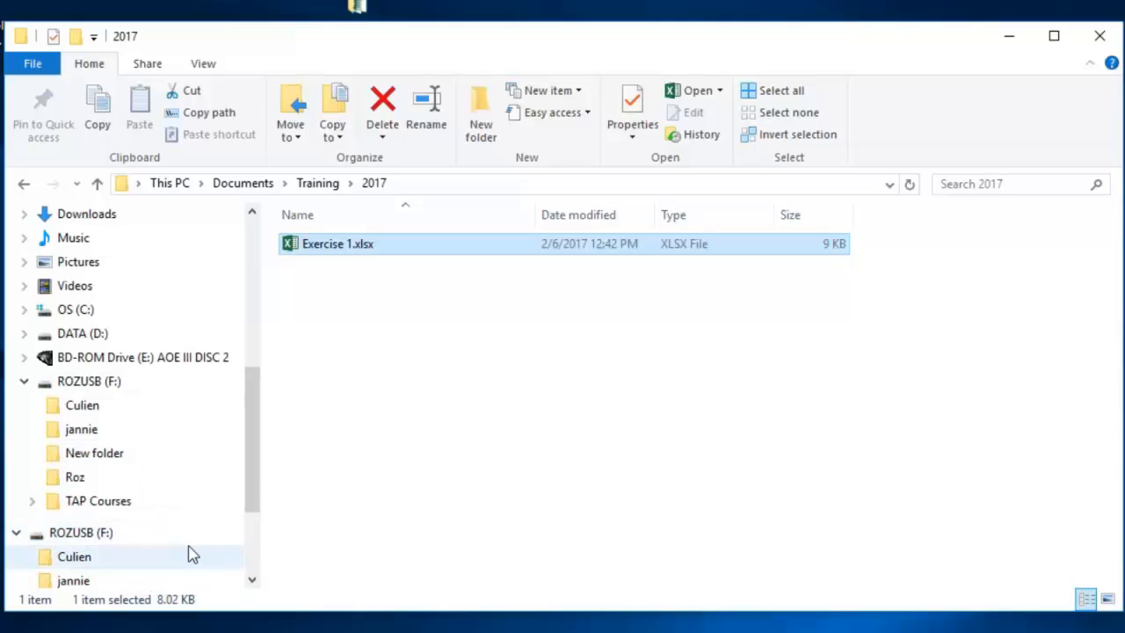
click(100, 532)
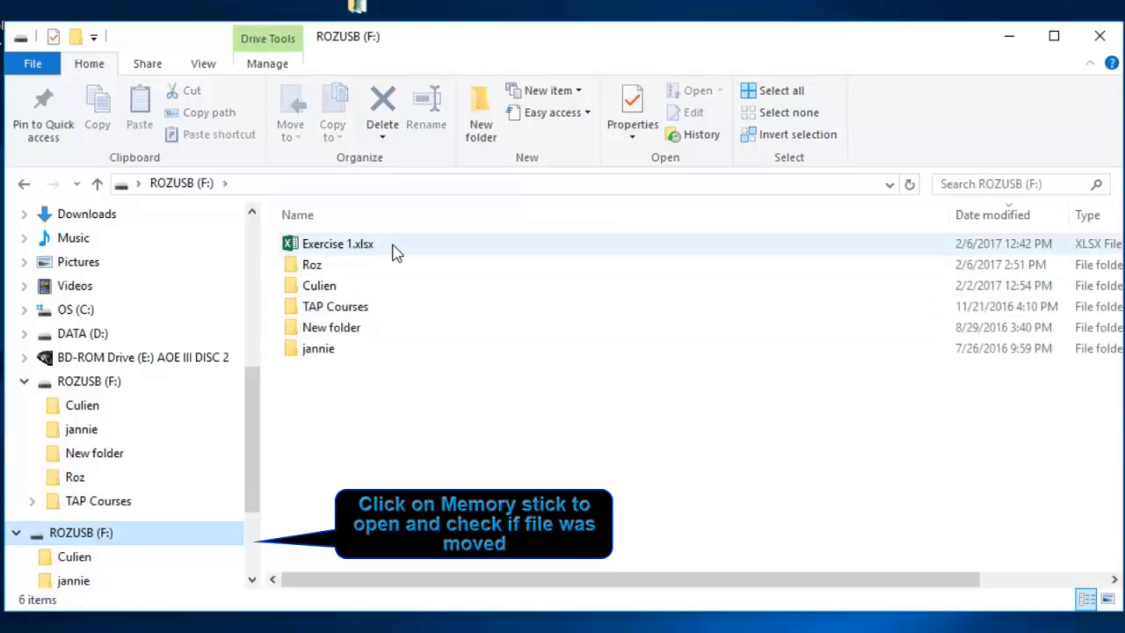
Copy Exercise 2.docx from the Desktop's Computer Basics folder and paste it onto the ROZUSB (F:) memory stick
drag(249, 469, 254, 360)
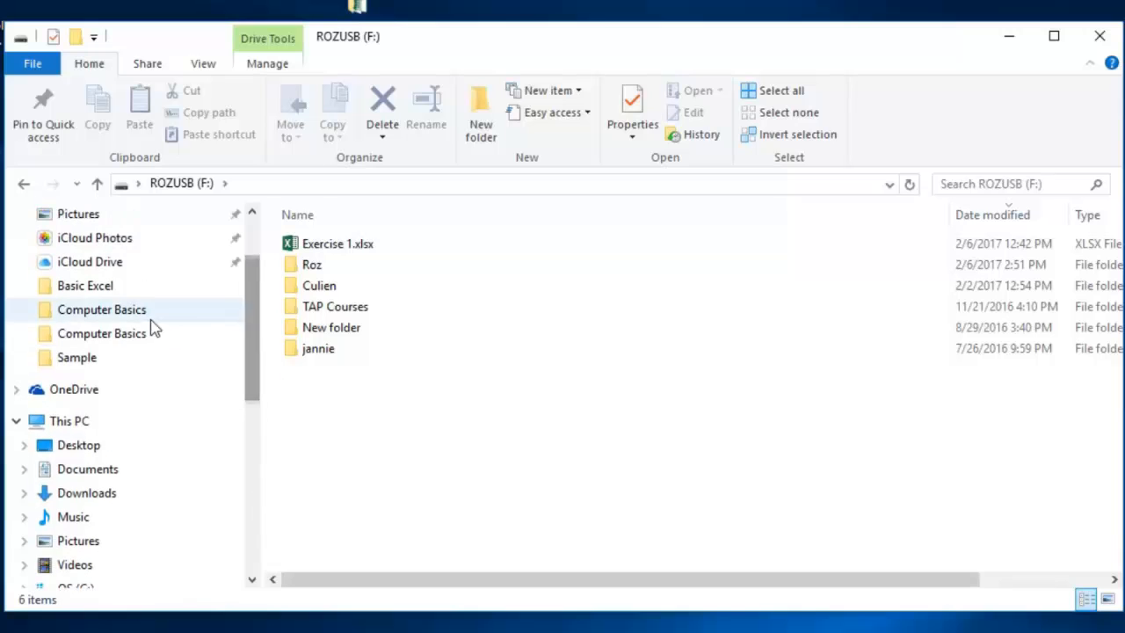
click(147, 318)
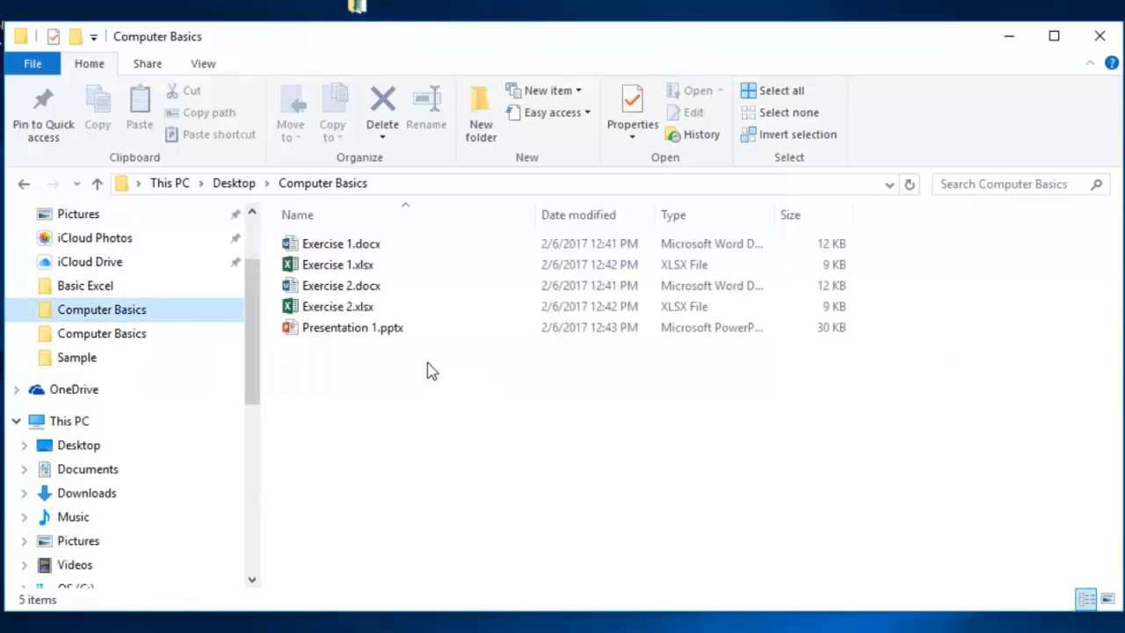
right_click(374, 281)
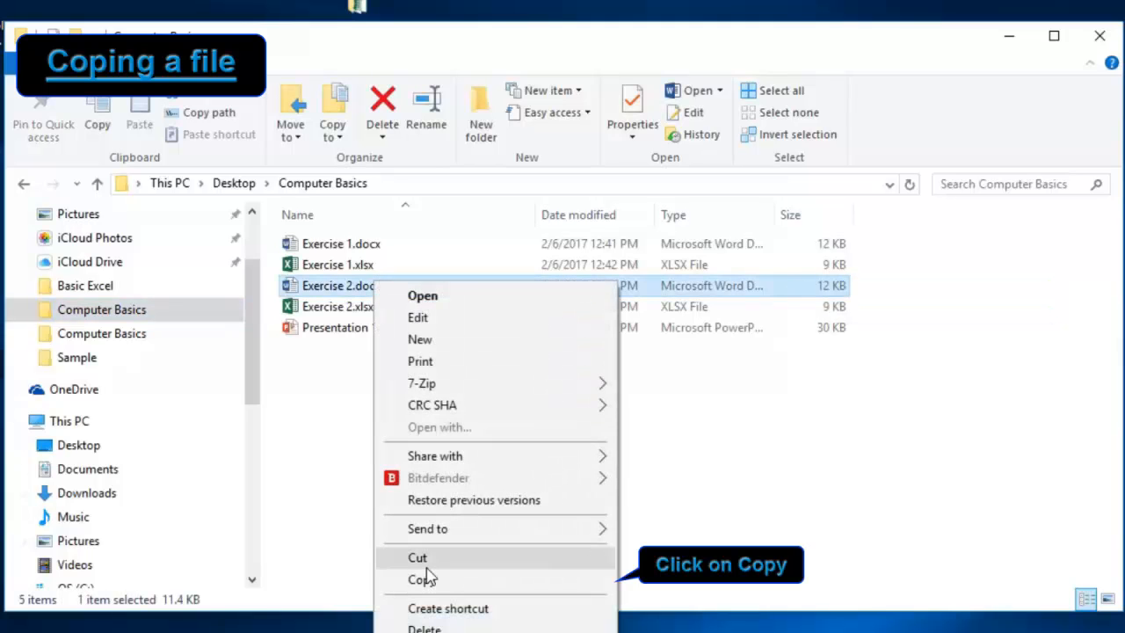
click(422, 579)
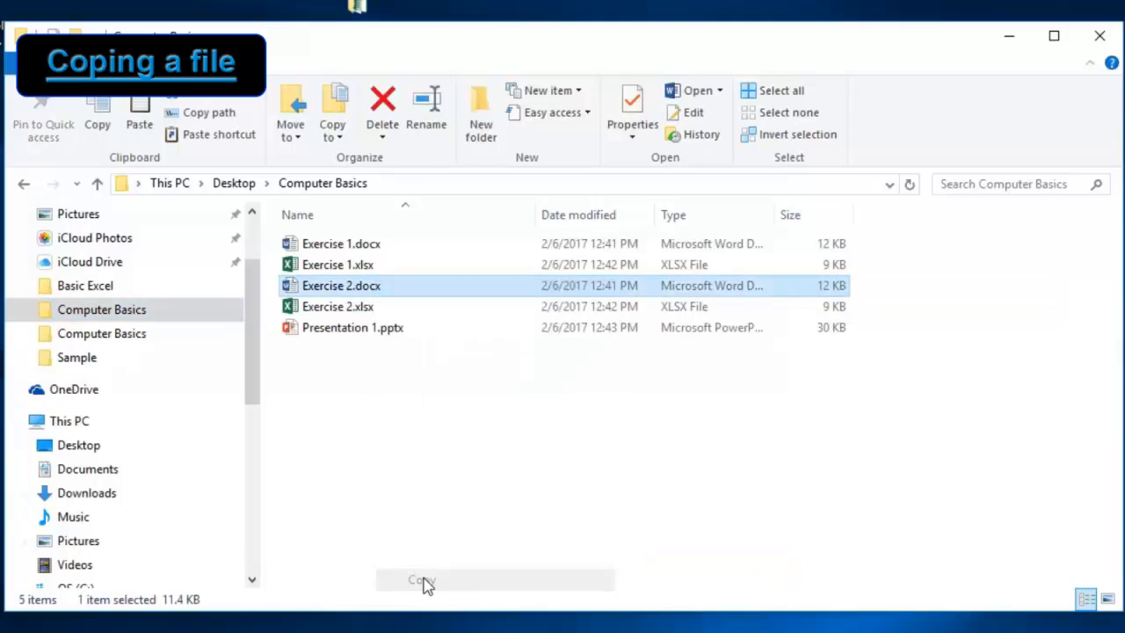
click(252, 553)
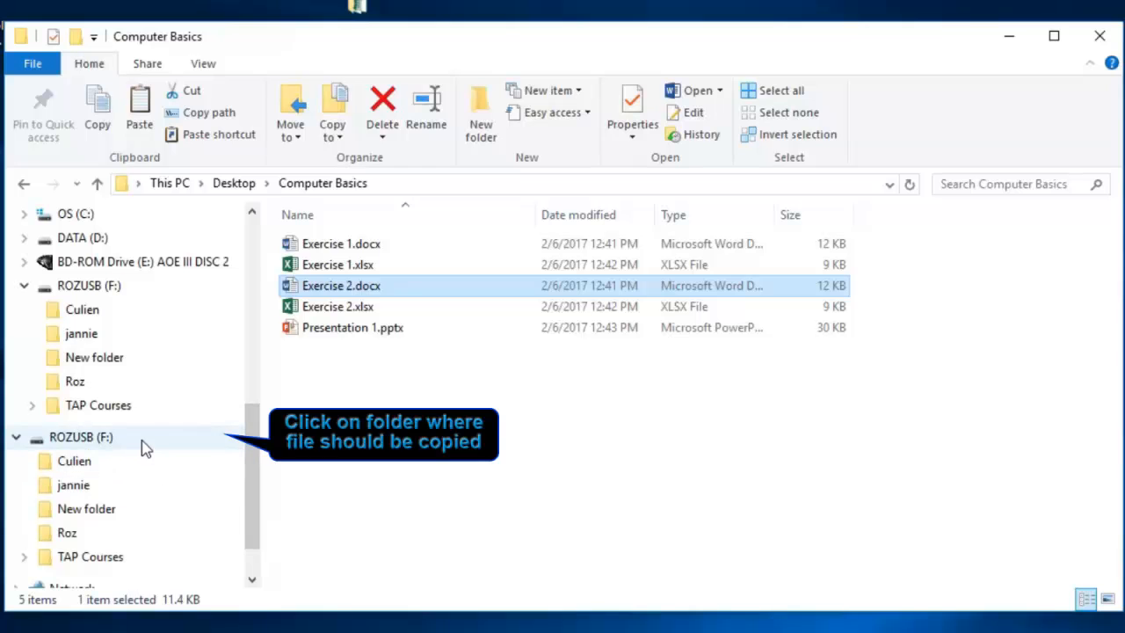
click(81, 437)
right_click(371, 430)
click(415, 562)
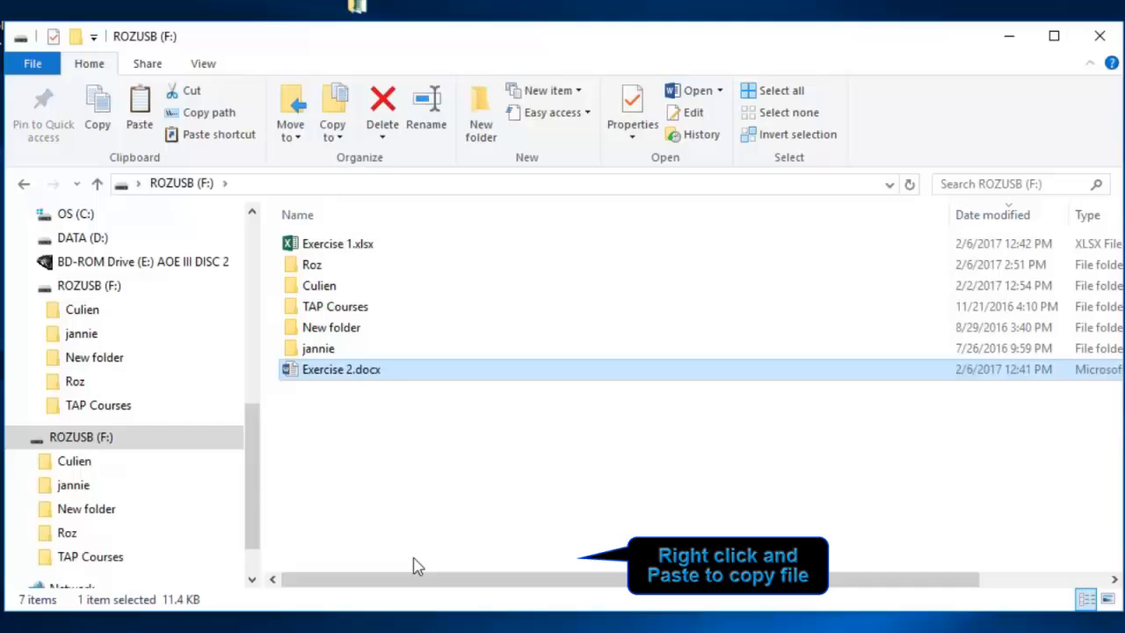
Reopen the Desktop's Computer Basics folder and view the available Move to destinations for Exercise 2.docx
drag(251, 477, 258, 316)
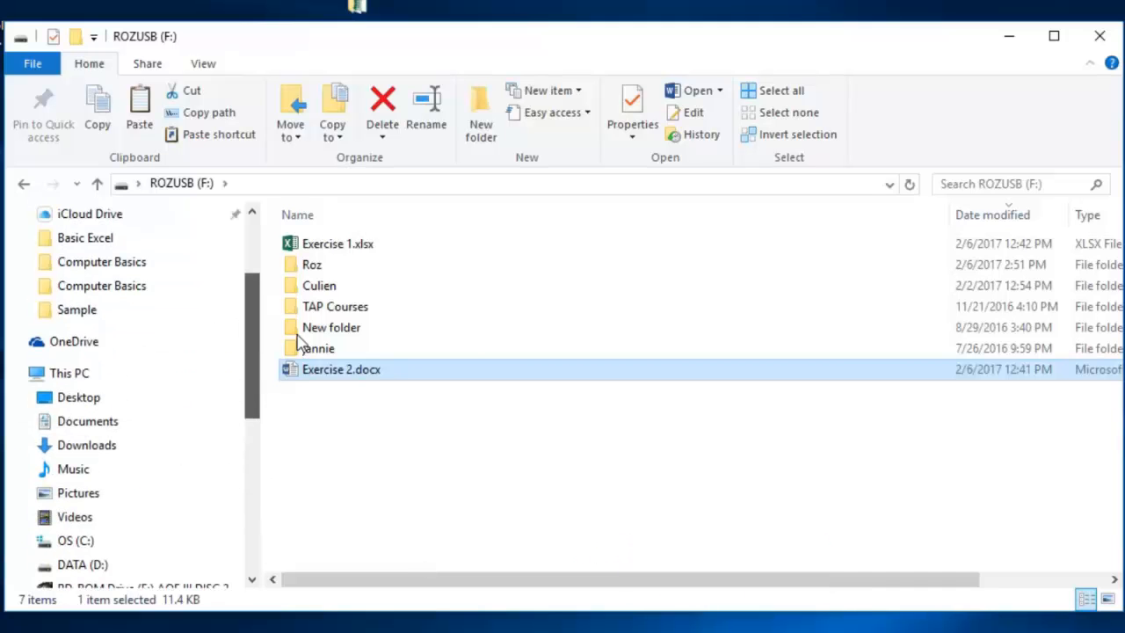
click(169, 265)
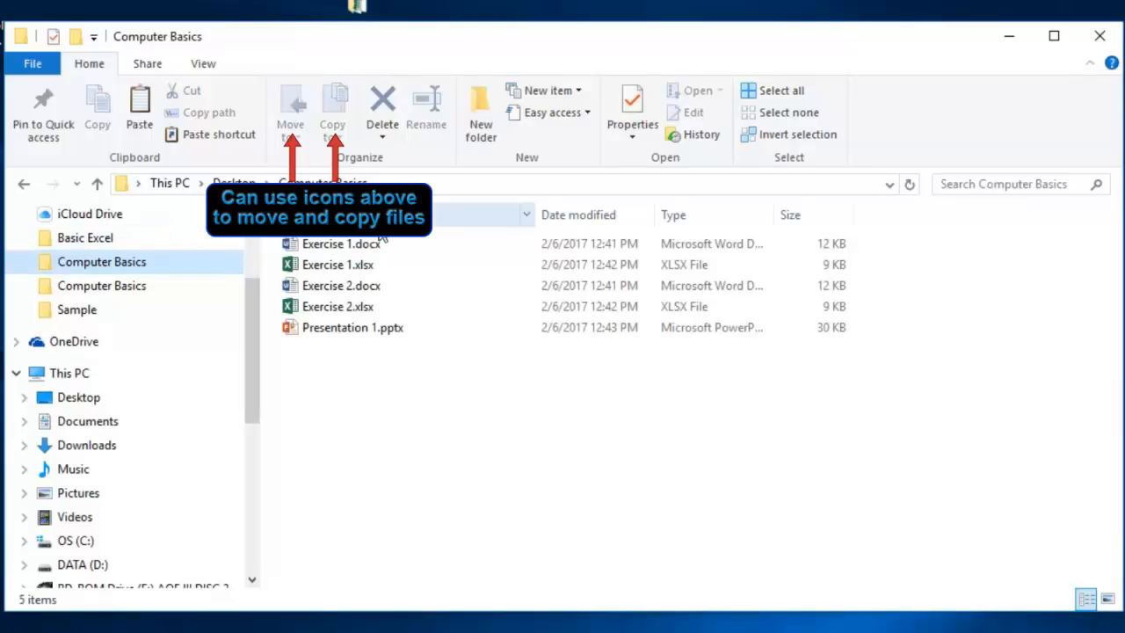
click(340, 290)
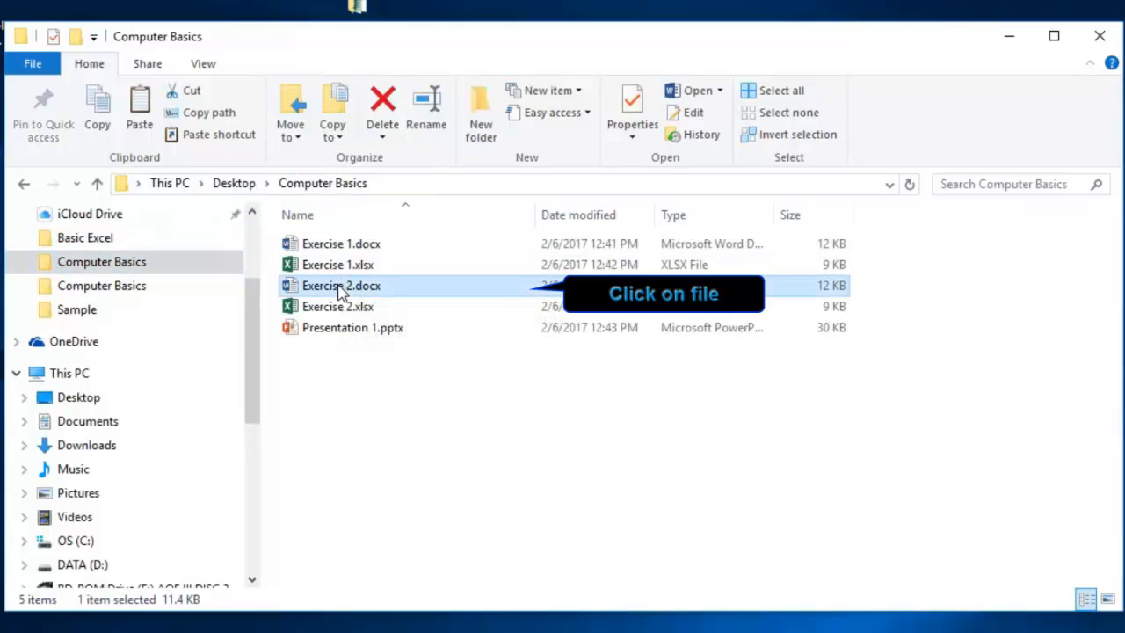
click(295, 131)
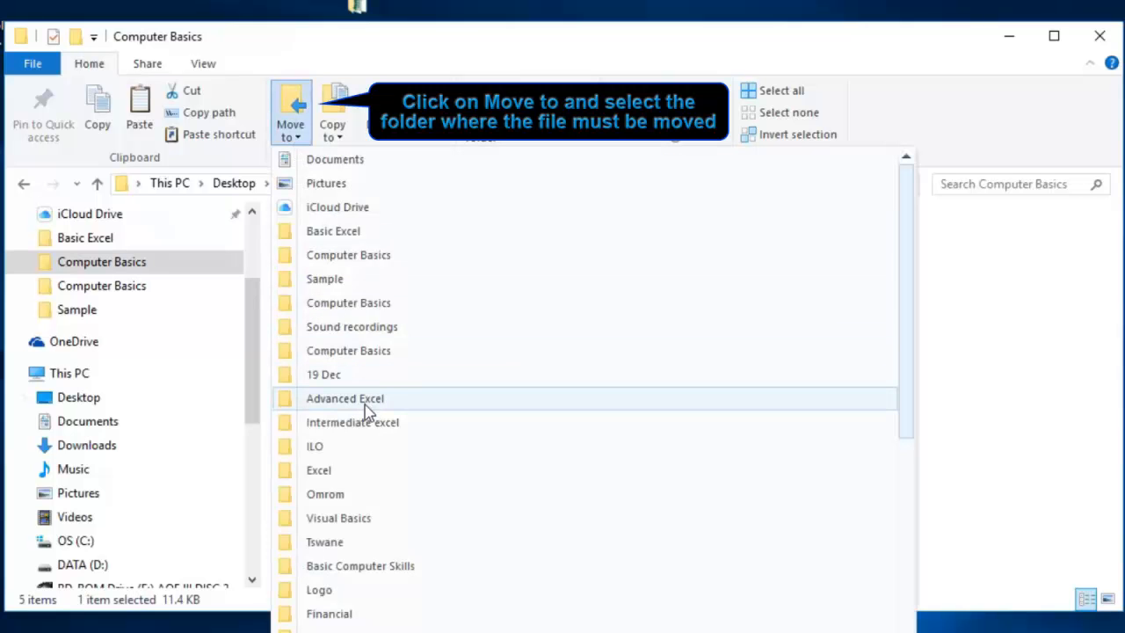
click(334, 139)
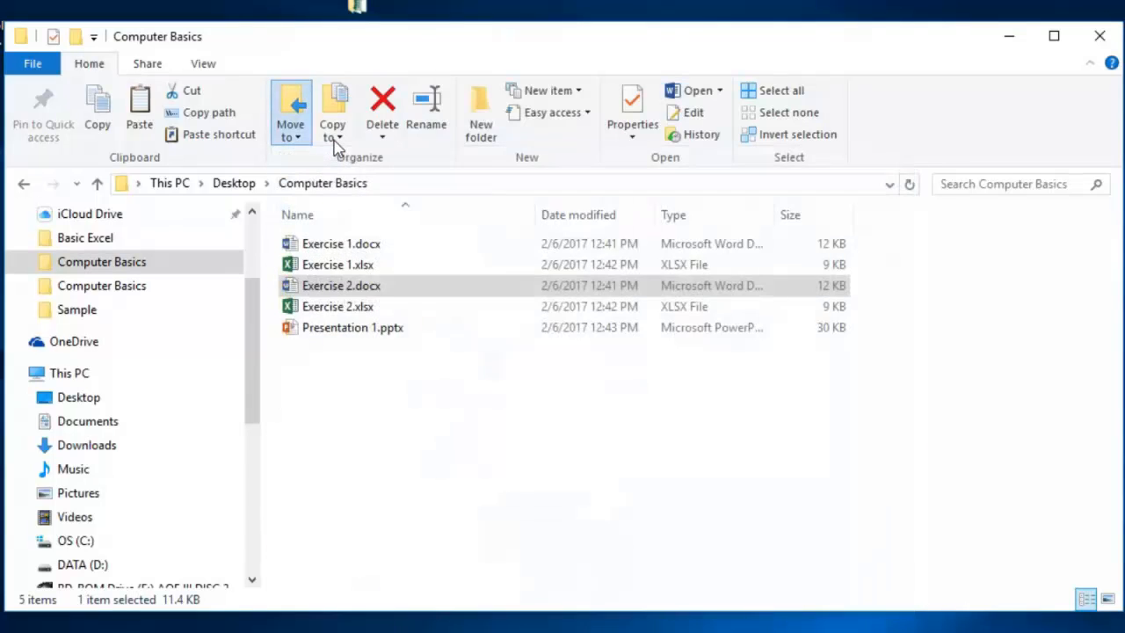
Start copying Exercise 2.docx to a chosen location, browse the Documents subfolders as destinations, and cancel the copy
click(337, 141)
click(336, 138)
click(336, 138)
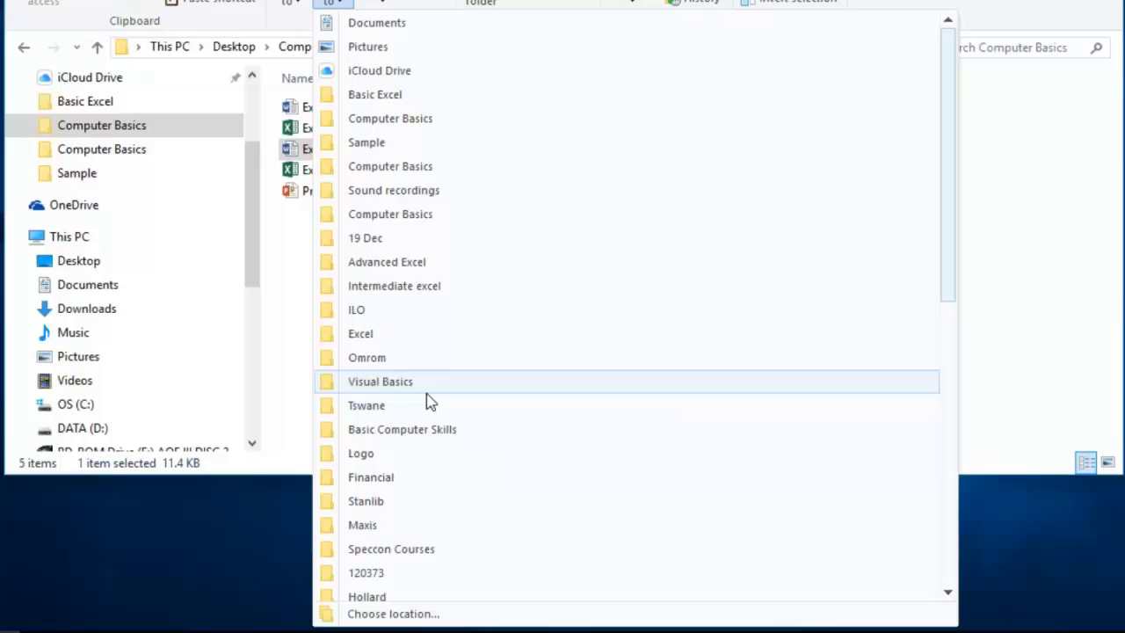
click(384, 614)
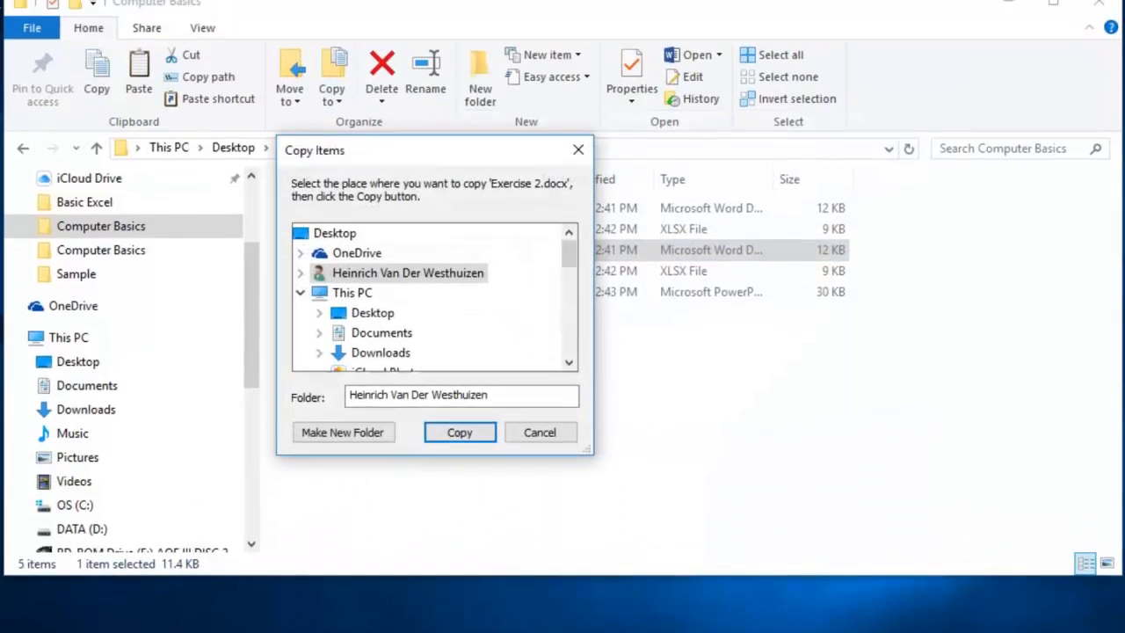
click(381, 324)
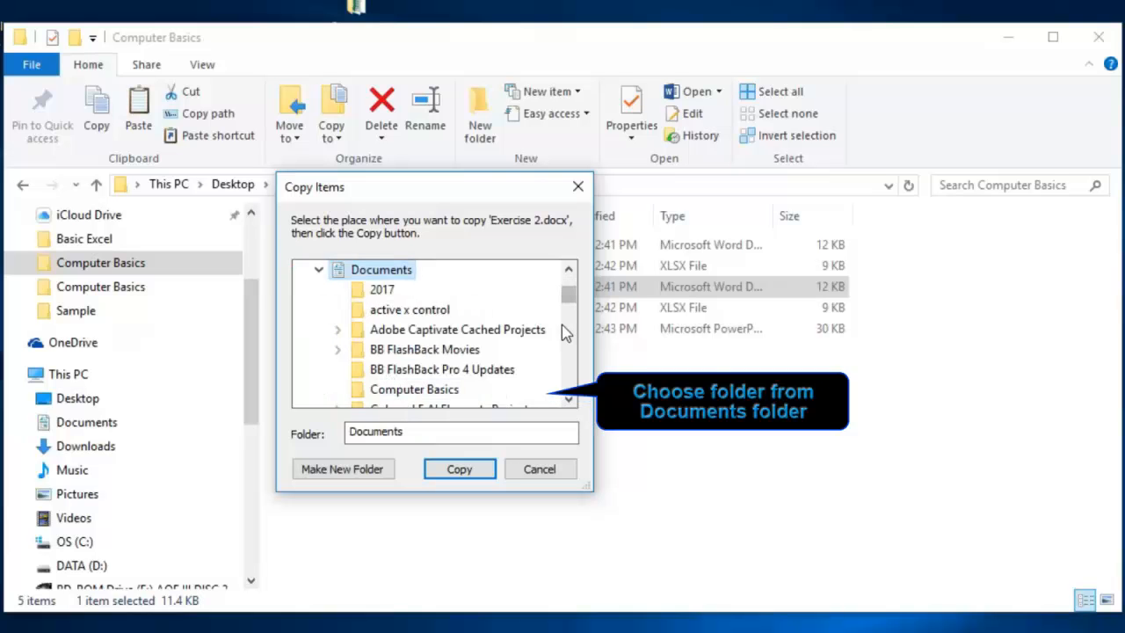
drag(567, 296, 568, 337)
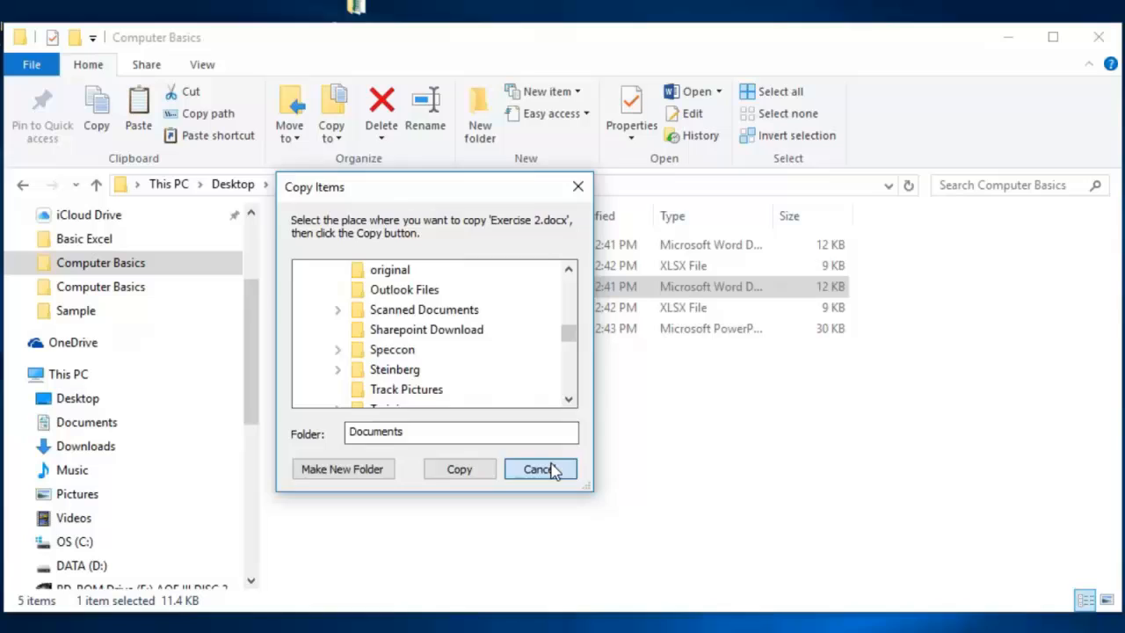
click(553, 472)
click(524, 409)
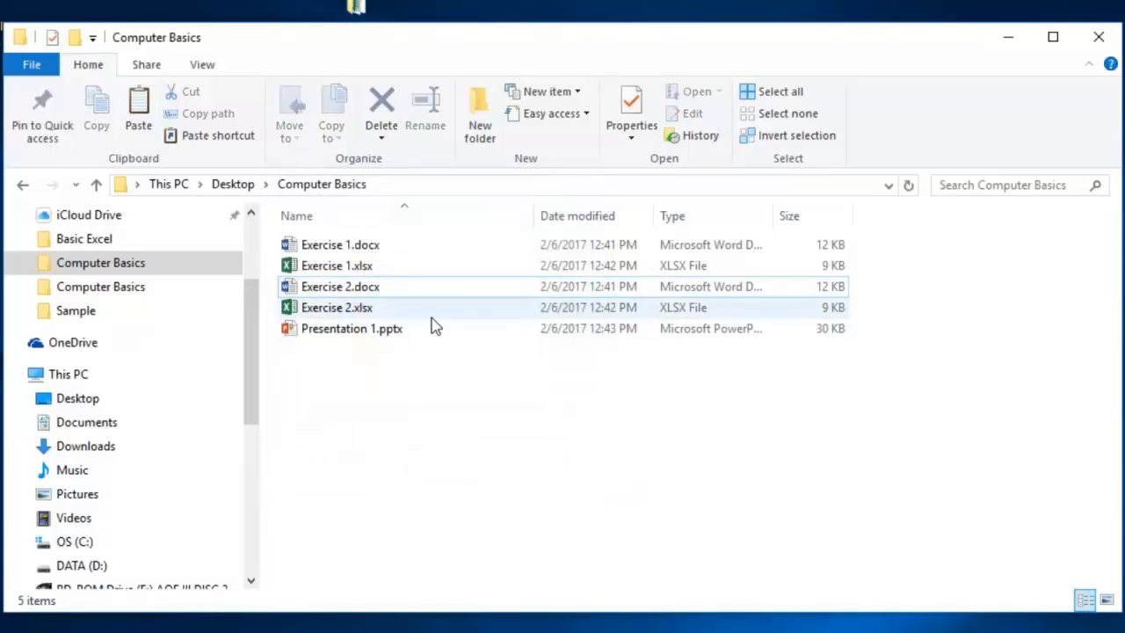
Delete Exercise 2.xlsx from the Desktop's Computer Basics folder
click(360, 311)
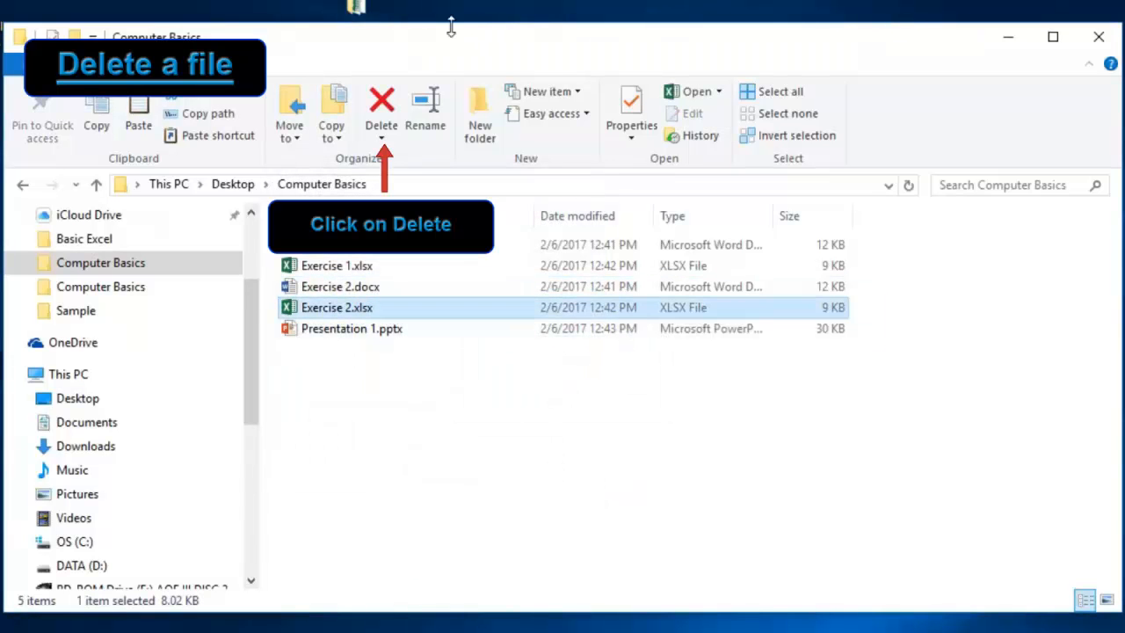
click(385, 102)
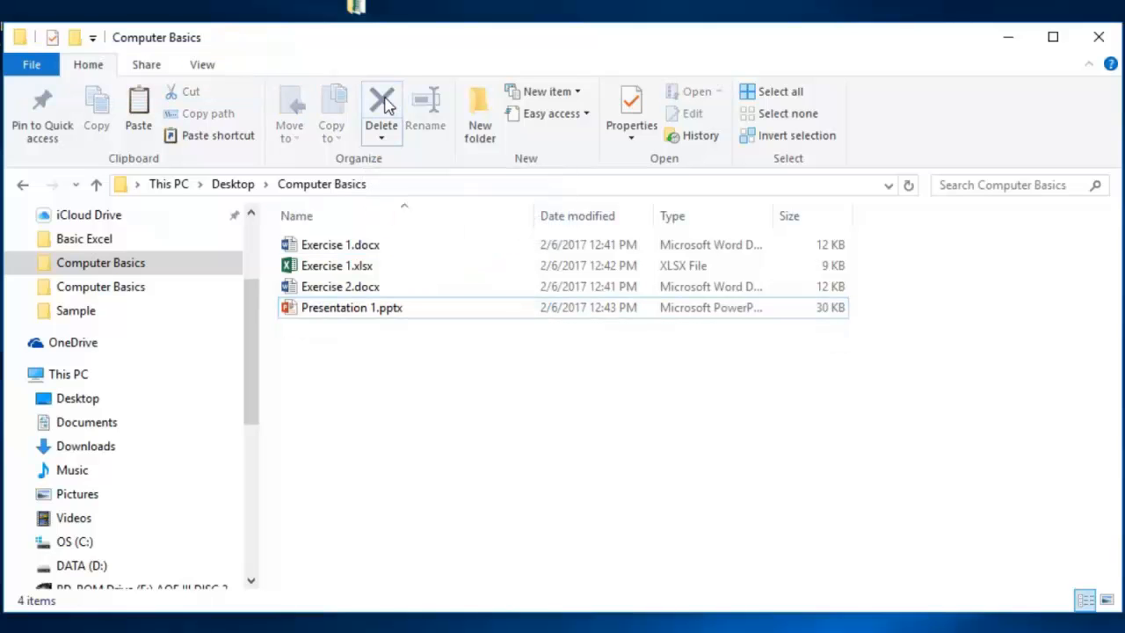
drag(255, 389, 251, 289)
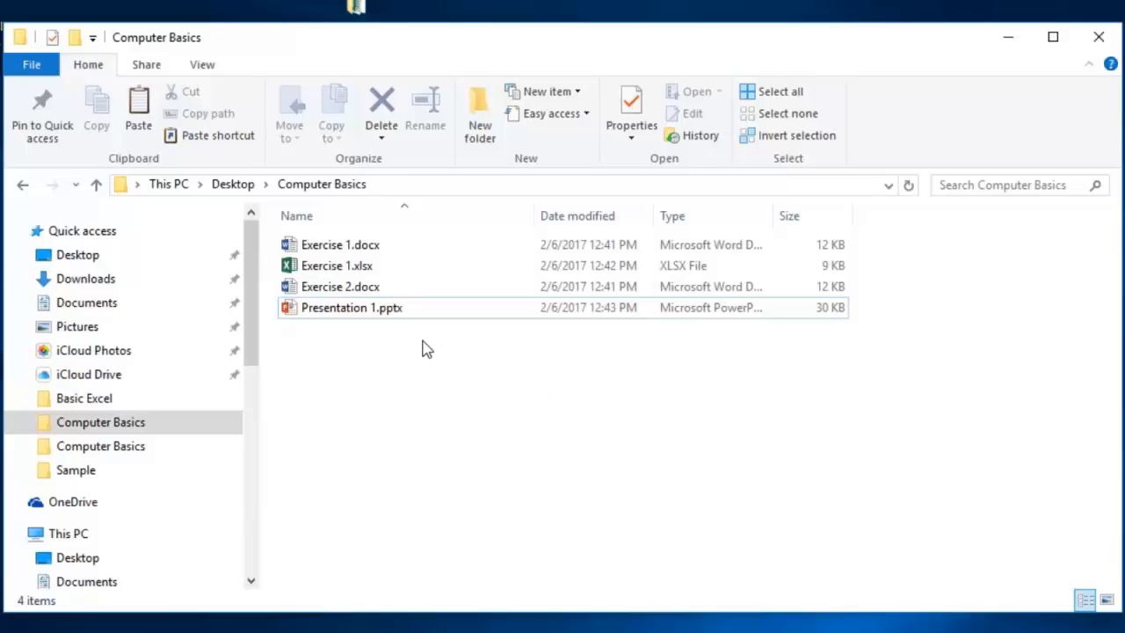
Rename Exercise 1.xlsx in the Computer Basics folder as Graph.xlsx
click(360, 274)
right_click(358, 268)
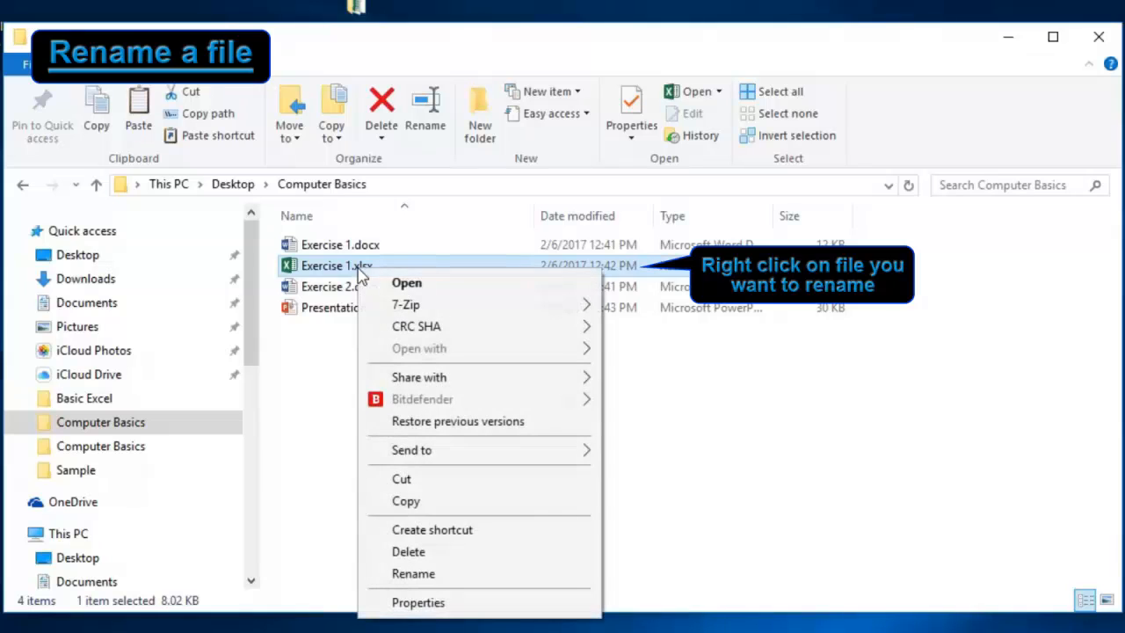
click(412, 573)
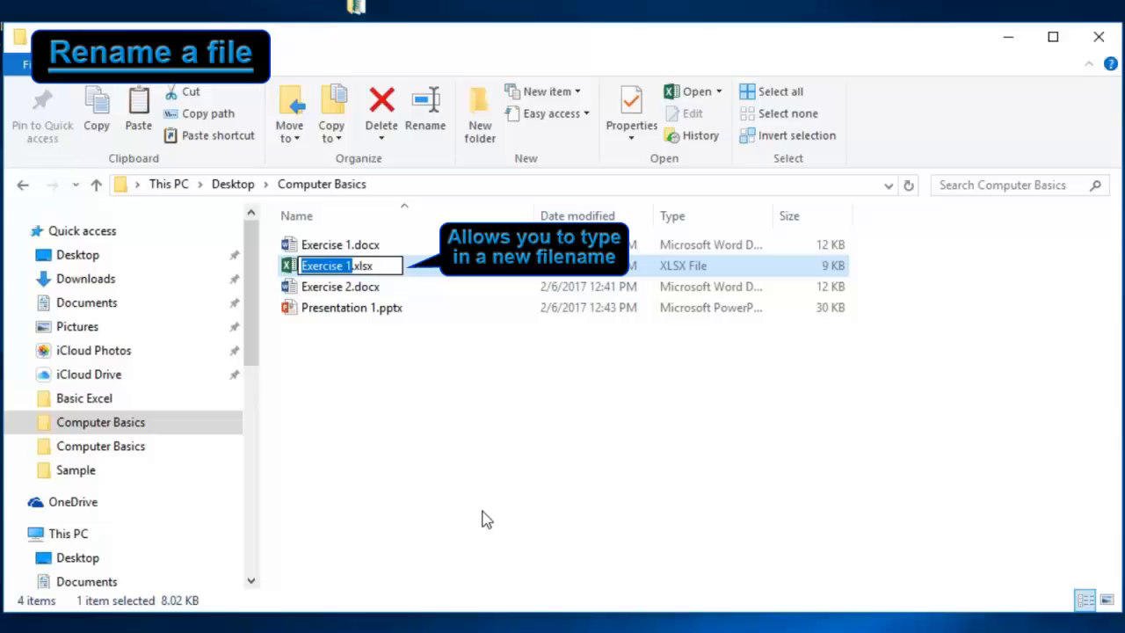
text(Graph)
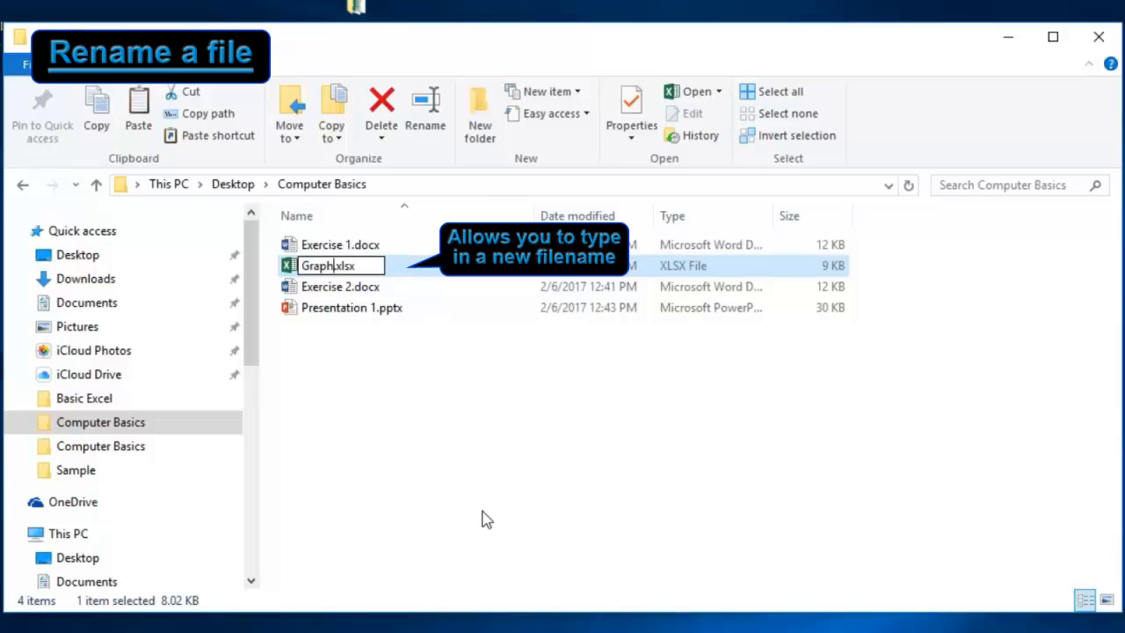
key(Return)
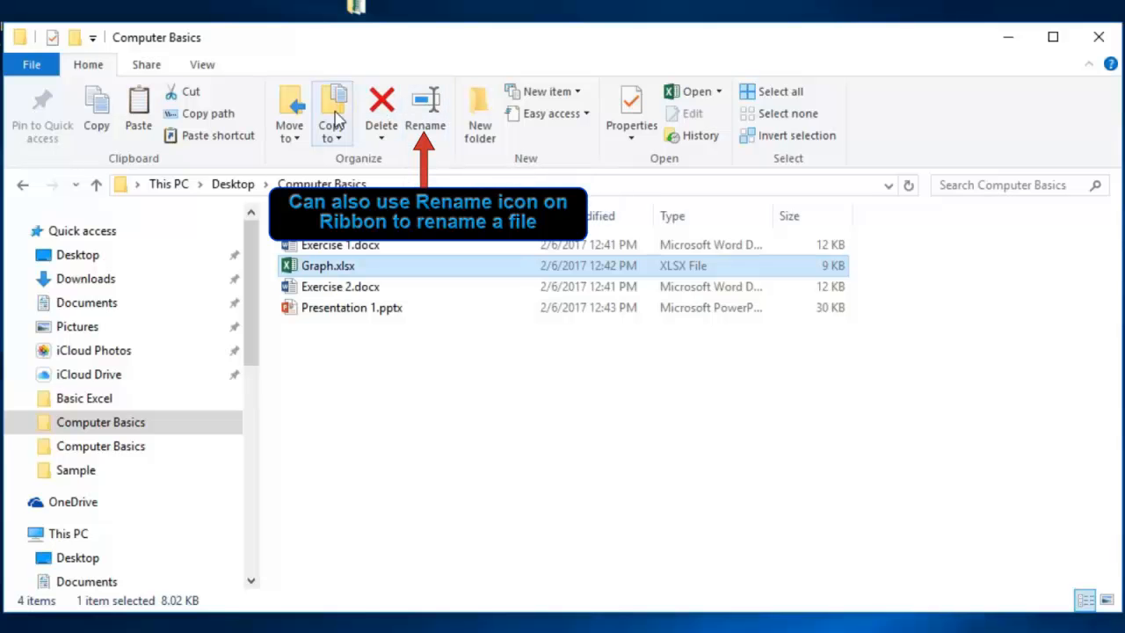
click(349, 265)
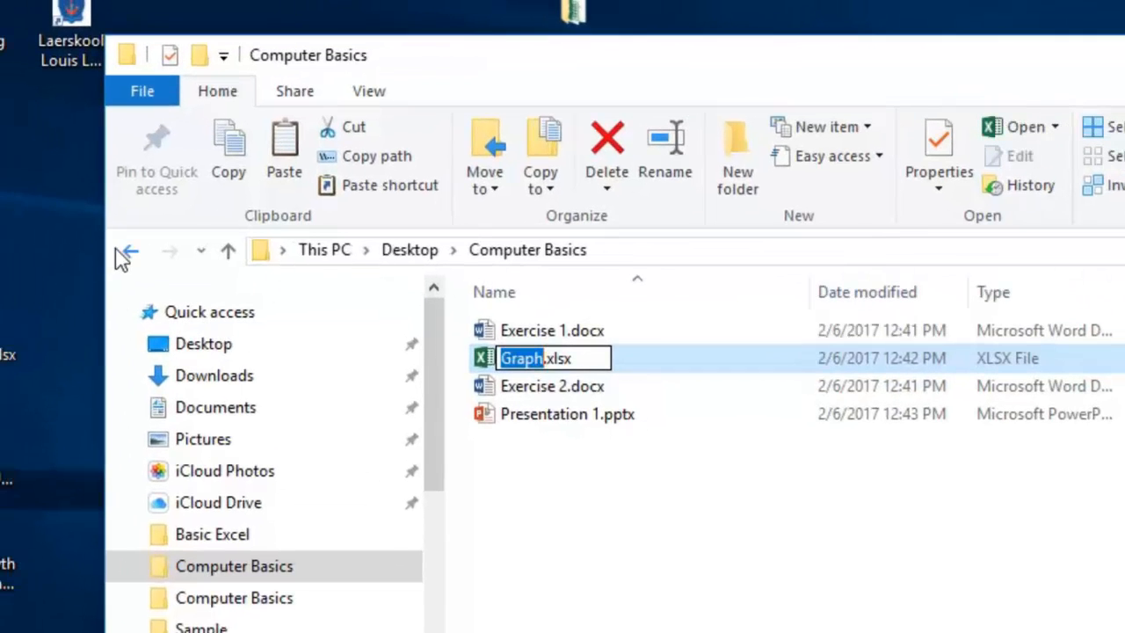
Go back and forward through the visited folders and up to the Desktop level, closing the File Explorer window at the end
click(130, 253)
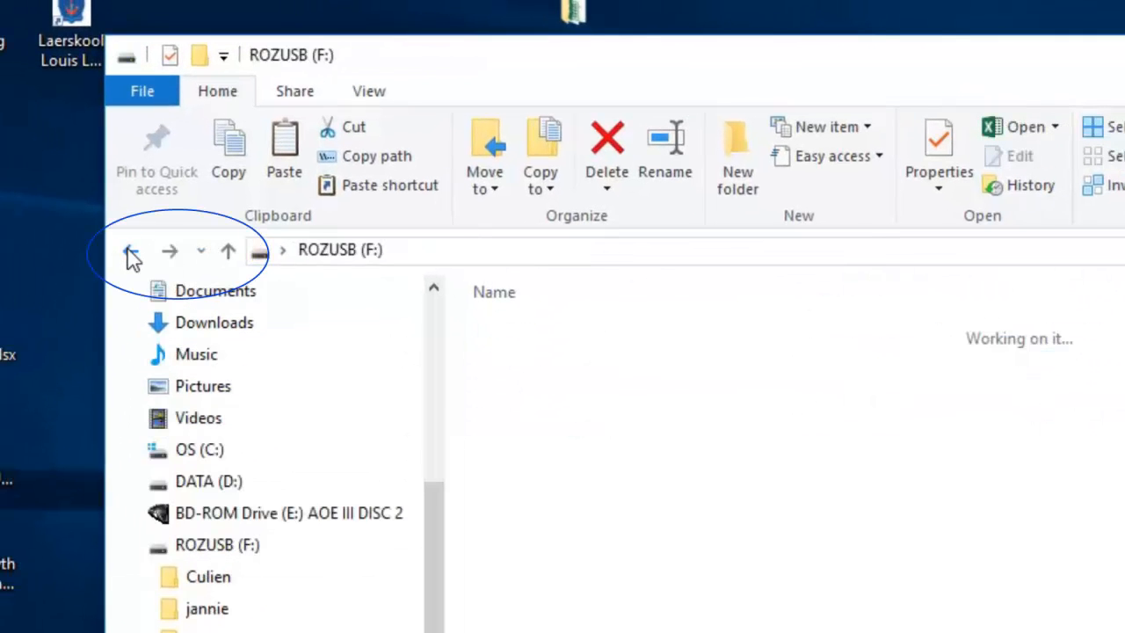
click(130, 253)
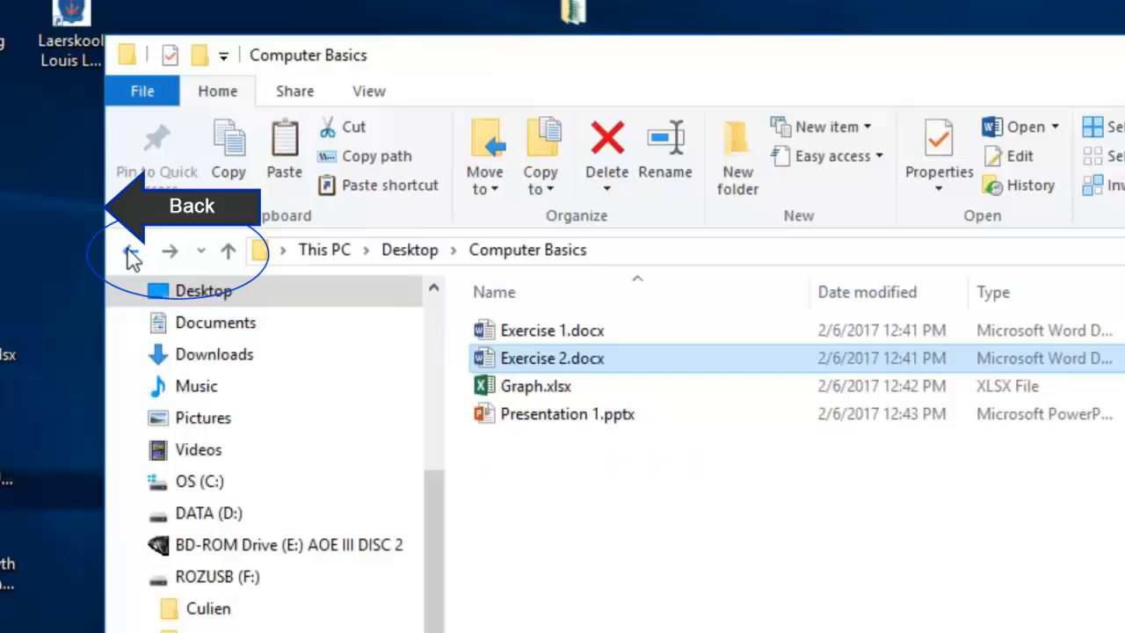
click(130, 253)
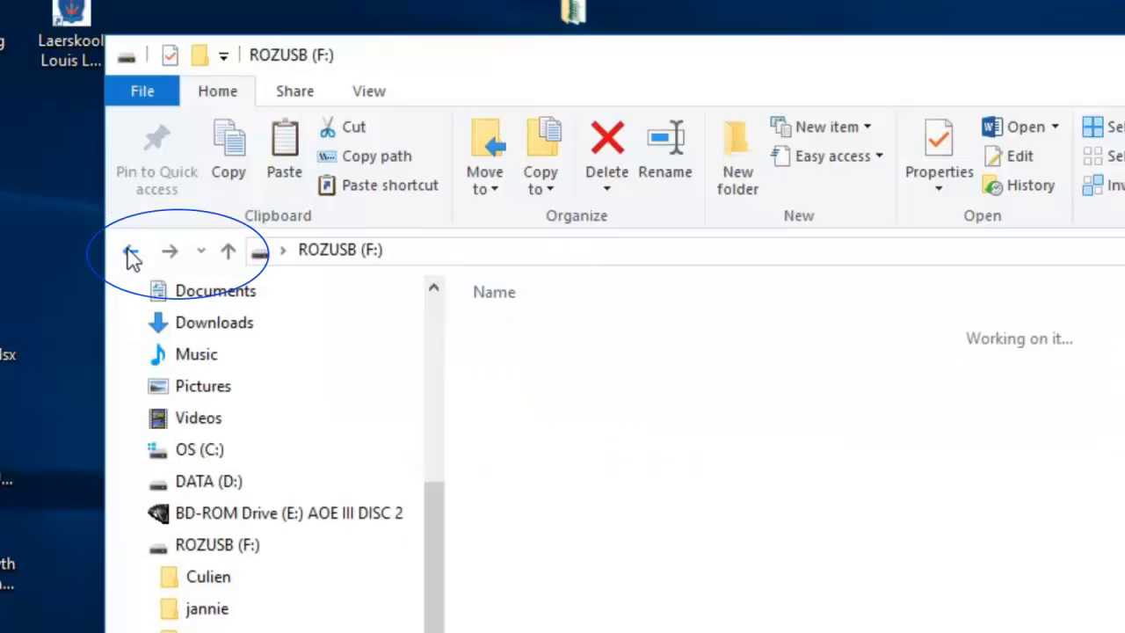
click(170, 253)
click(171, 253)
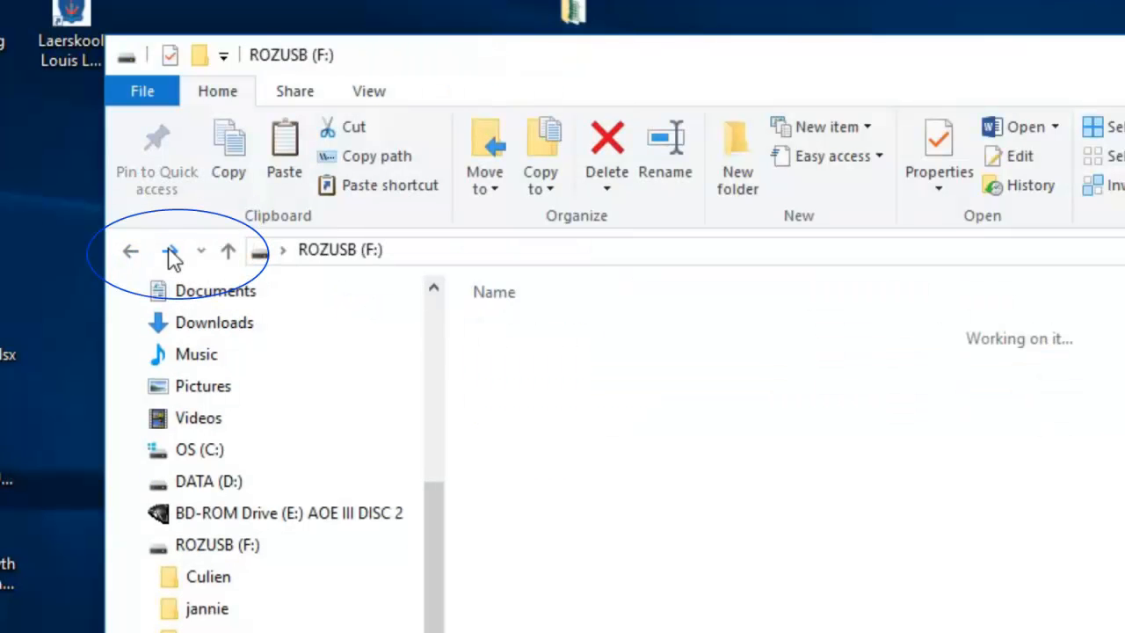
click(228, 253)
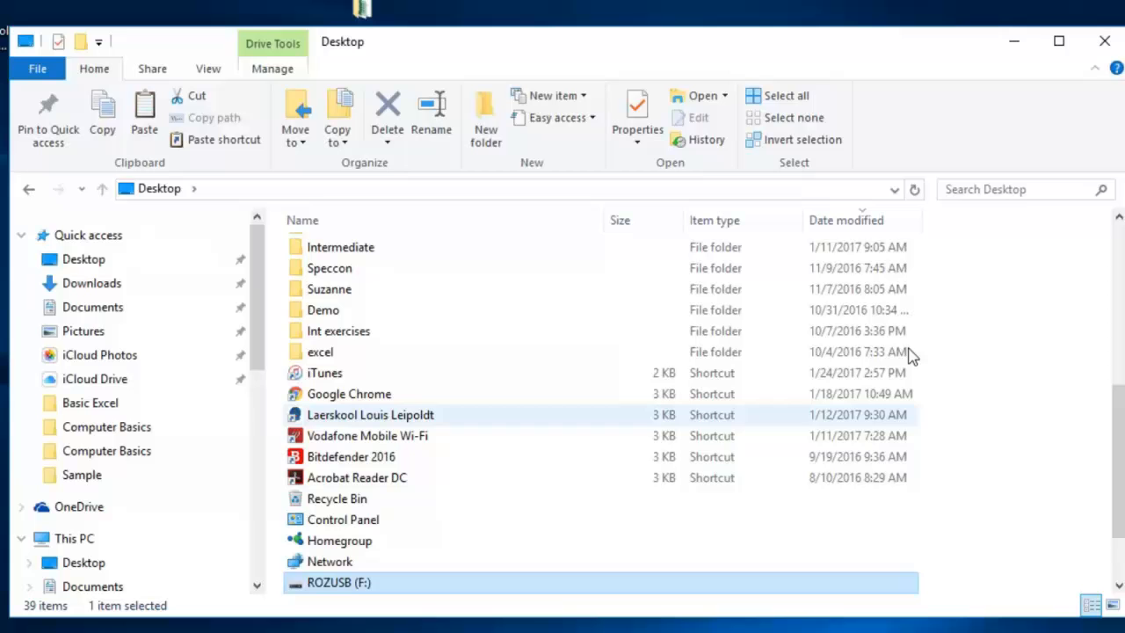
click(1105, 48)
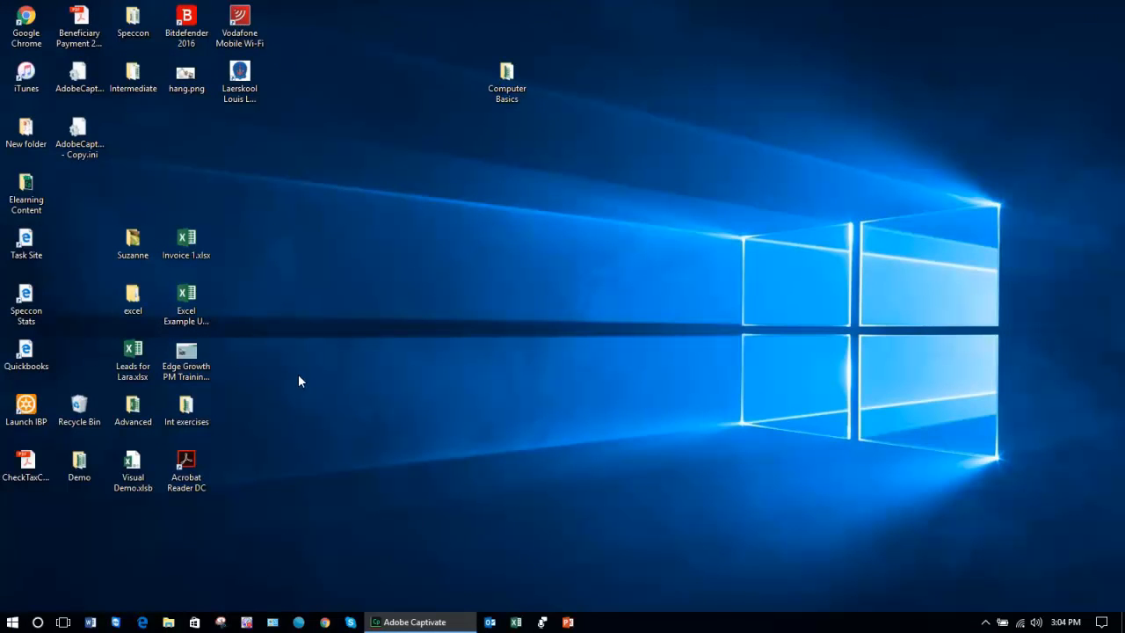
Move the Recycle Bin icon below the Computer Basics folder on the desktop and open the Recycle Bin
drag(77, 407, 502, 163)
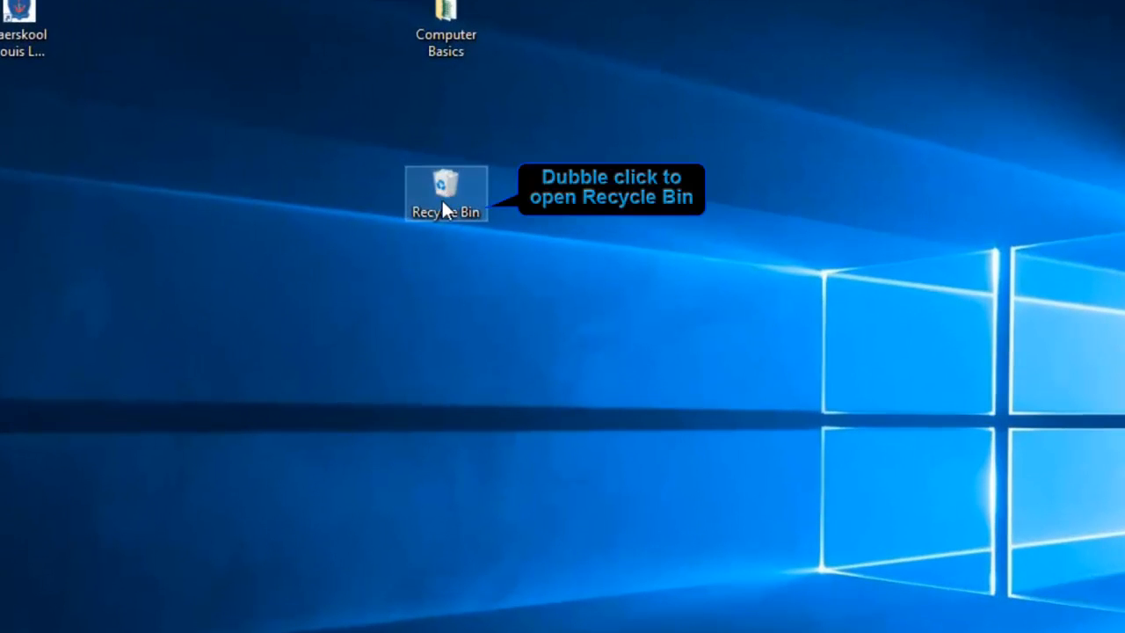
double_click(444, 198)
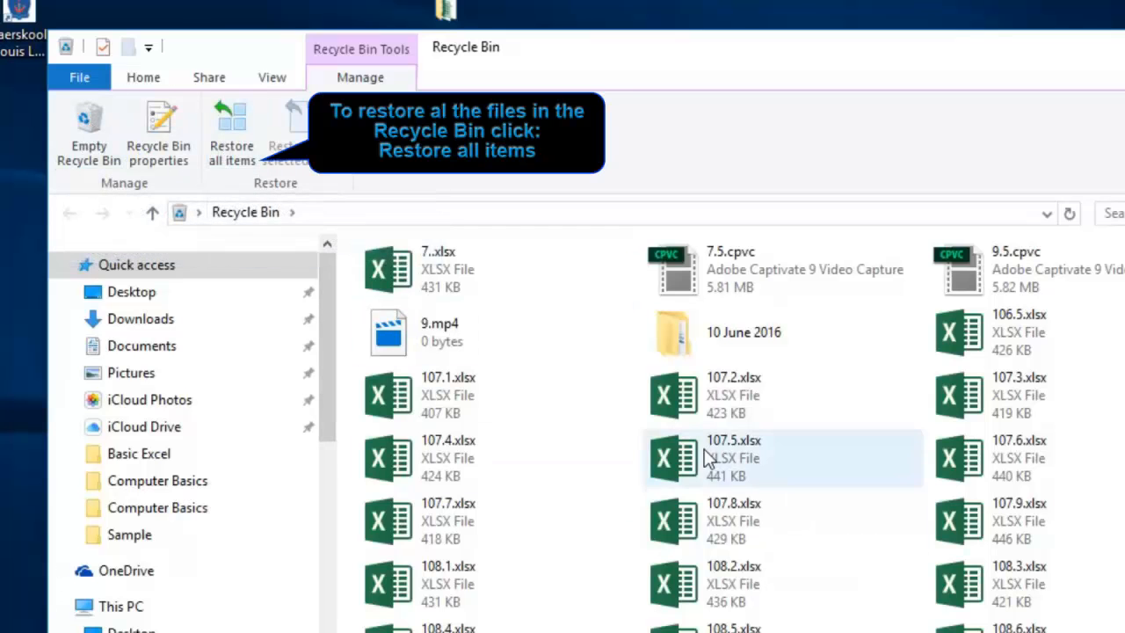
Select the deleted file 107.2.xlsx in the Recycle Bin and view its details, including its original location
click(688, 395)
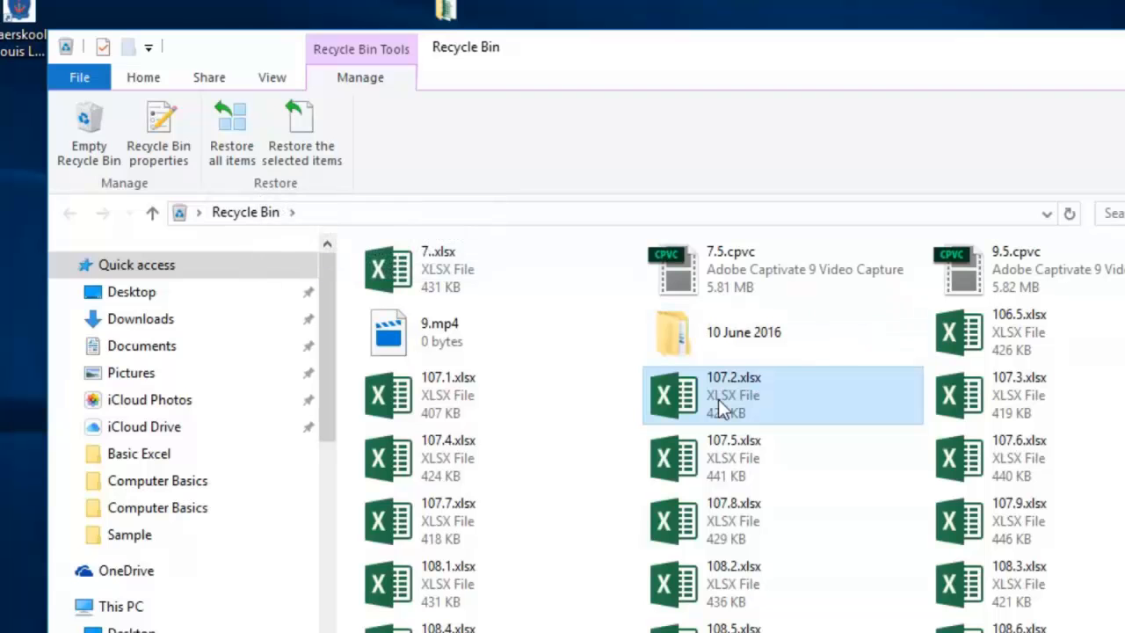
mouse_move(718, 400)
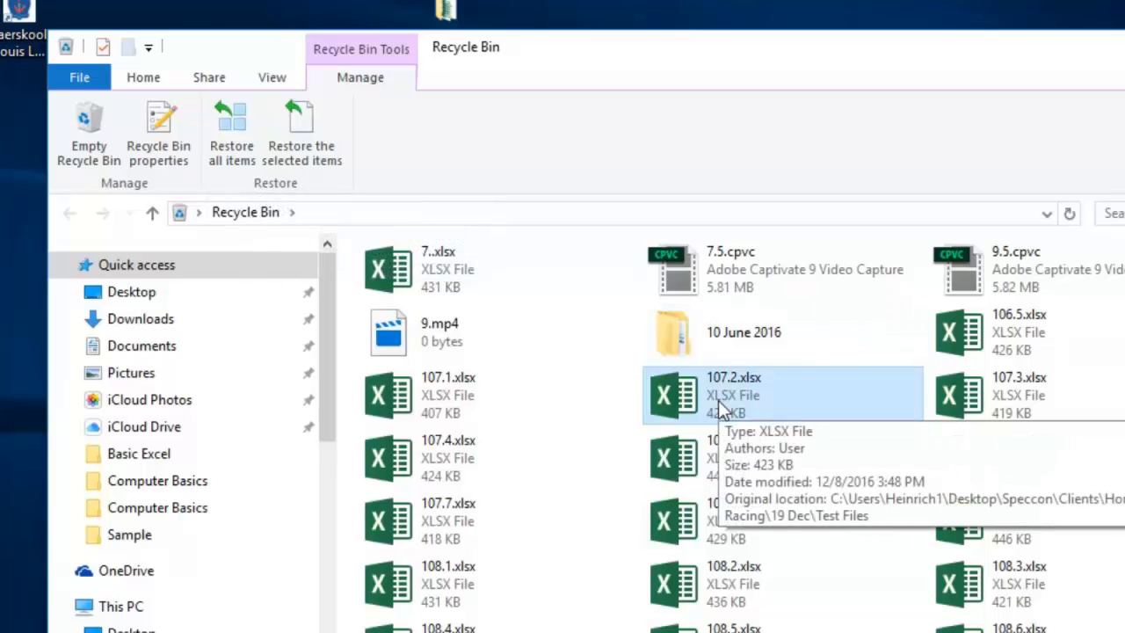